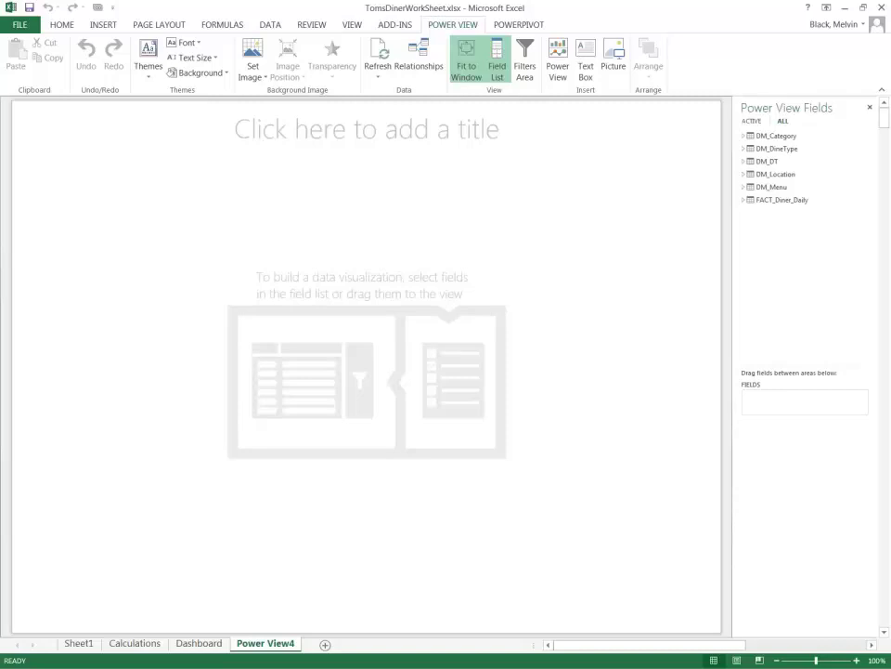
# Add the Sales KPI's Value field from FACT_Diner_Daily to the Power View report and make its table slightly wider and shorter
pyautogui.click(746, 201)
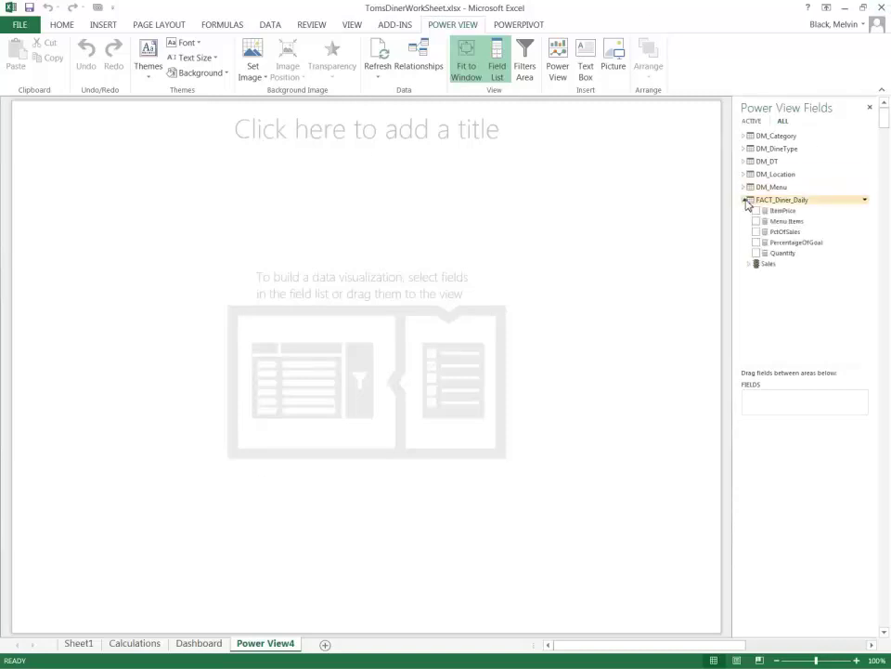
pyautogui.click(752, 265)
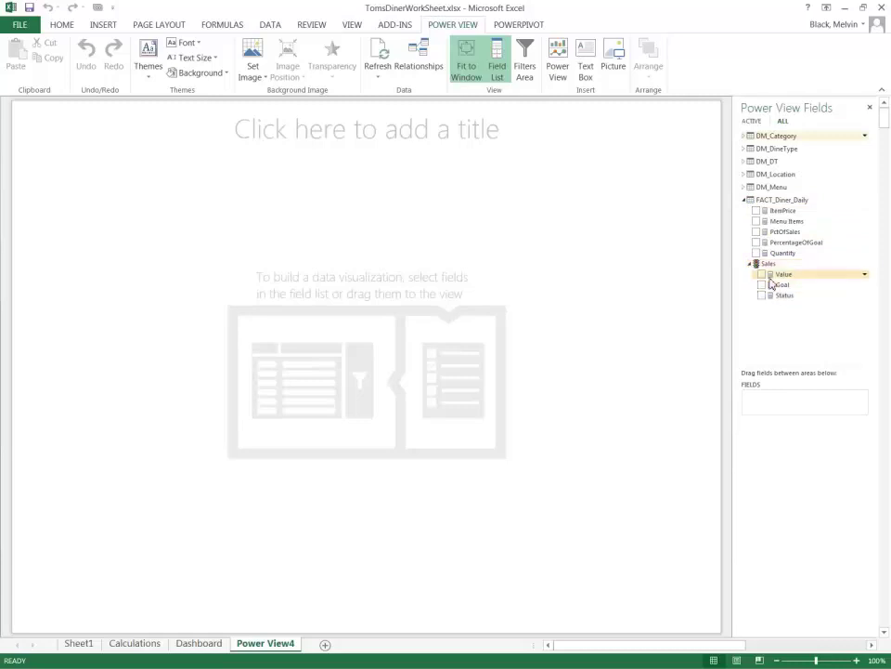
pyautogui.click(762, 275)
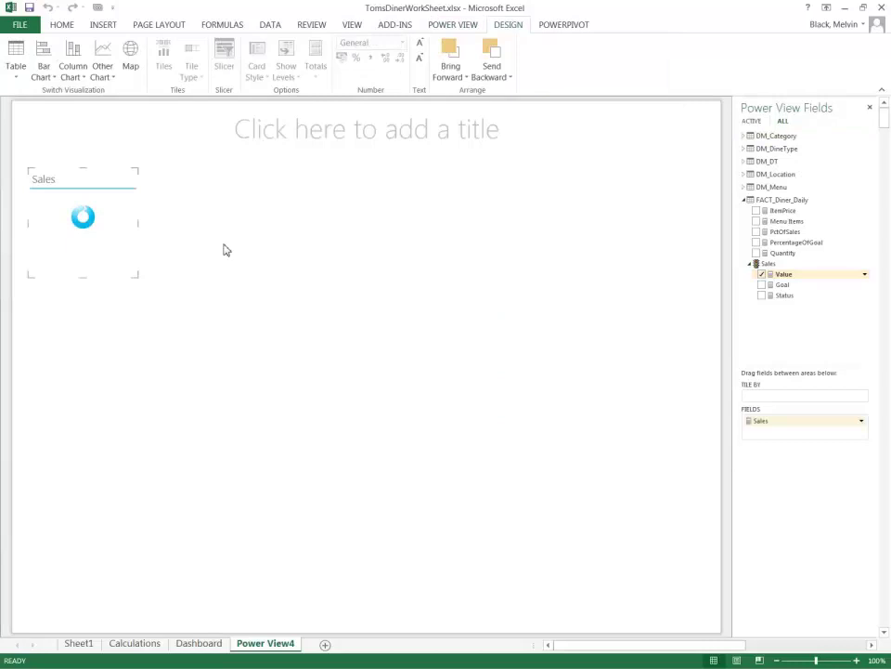
pyautogui.moveTo(140, 225); pyautogui.dragTo(163, 230)
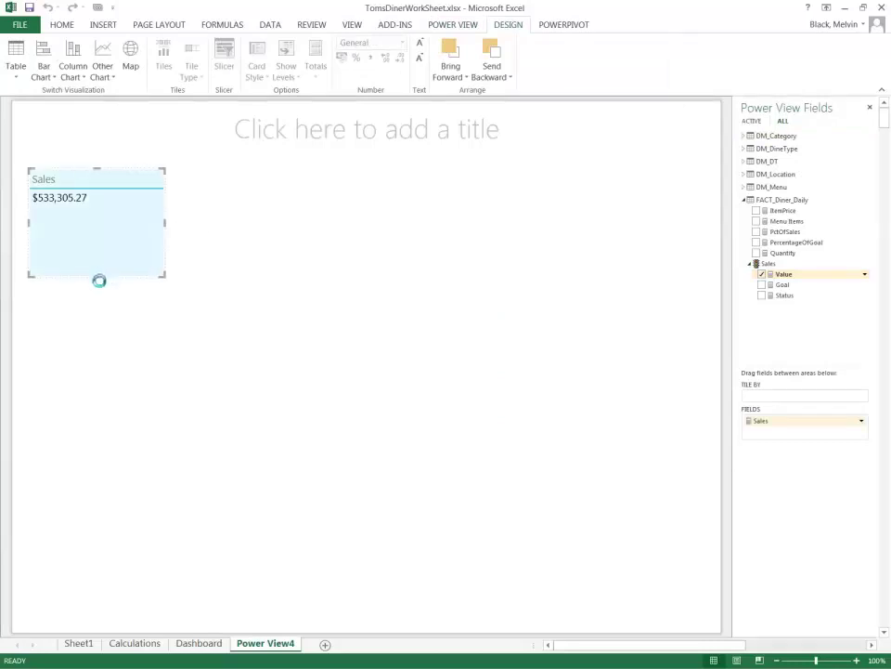
pyautogui.moveTo(98, 278); pyautogui.dragTo(103, 245)
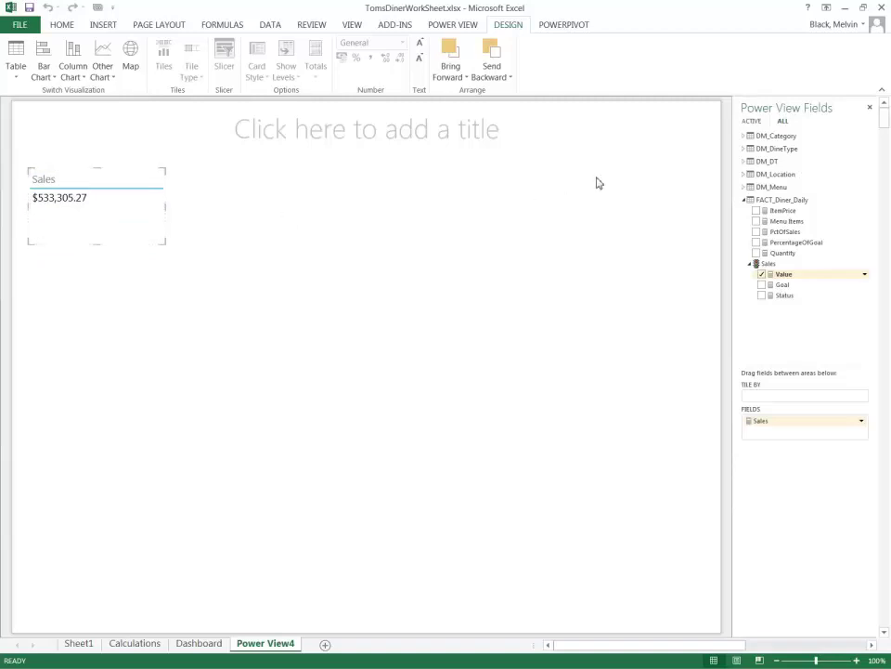
# Create a new PowerPivot calculated field and assign it to the FACT_Diner_Daily table
pyautogui.click(558, 28)
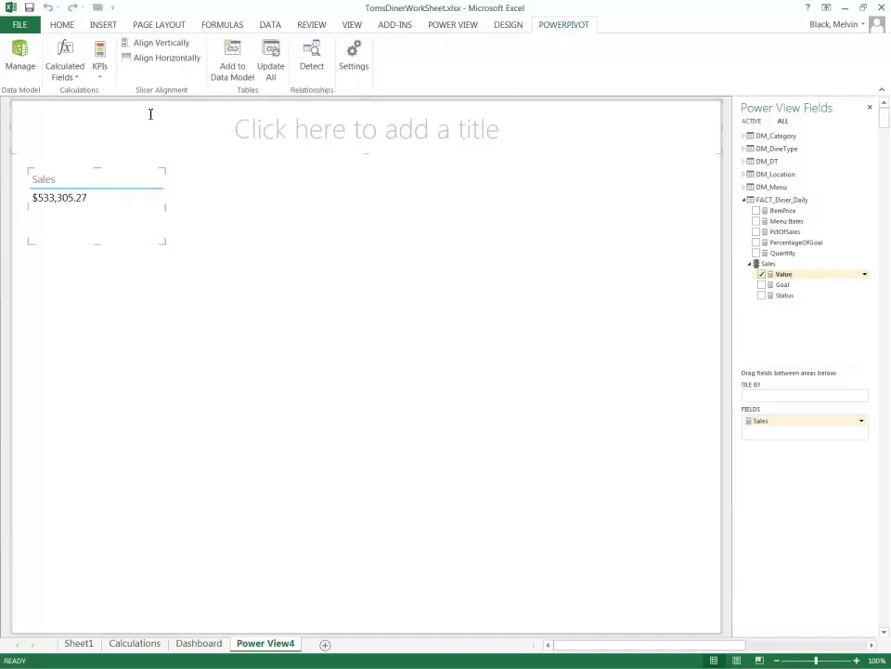
pyautogui.click(67, 82)
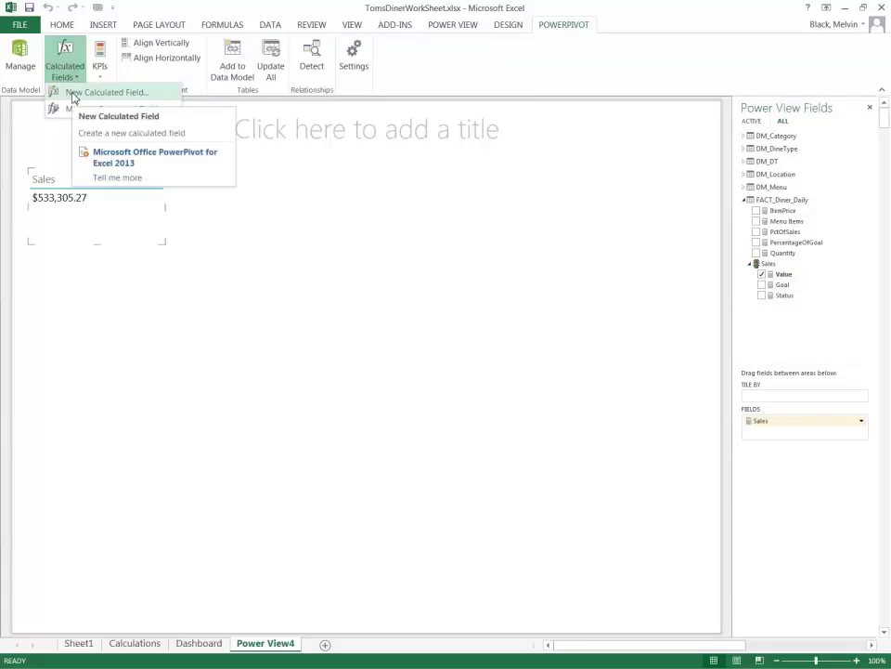
pyautogui.click(73, 93)
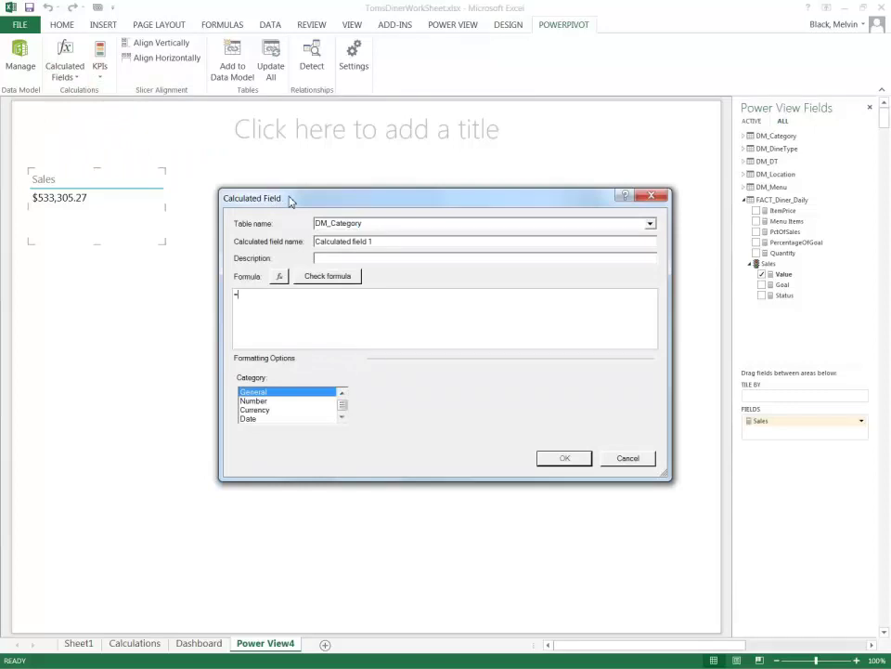
pyautogui.moveTo(290, 200); pyautogui.dragTo(279, 193)
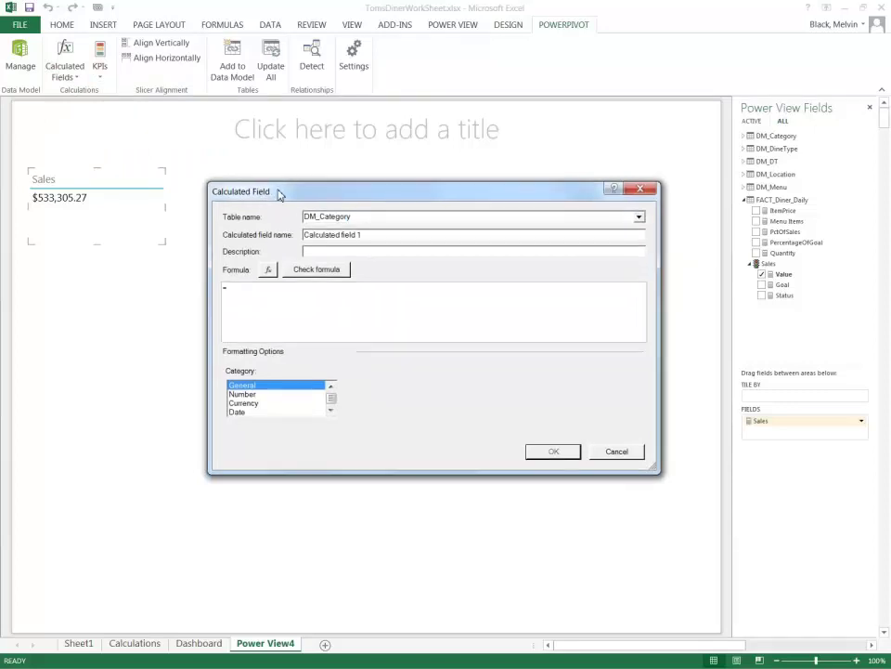
pyautogui.doubleClick(365, 215)
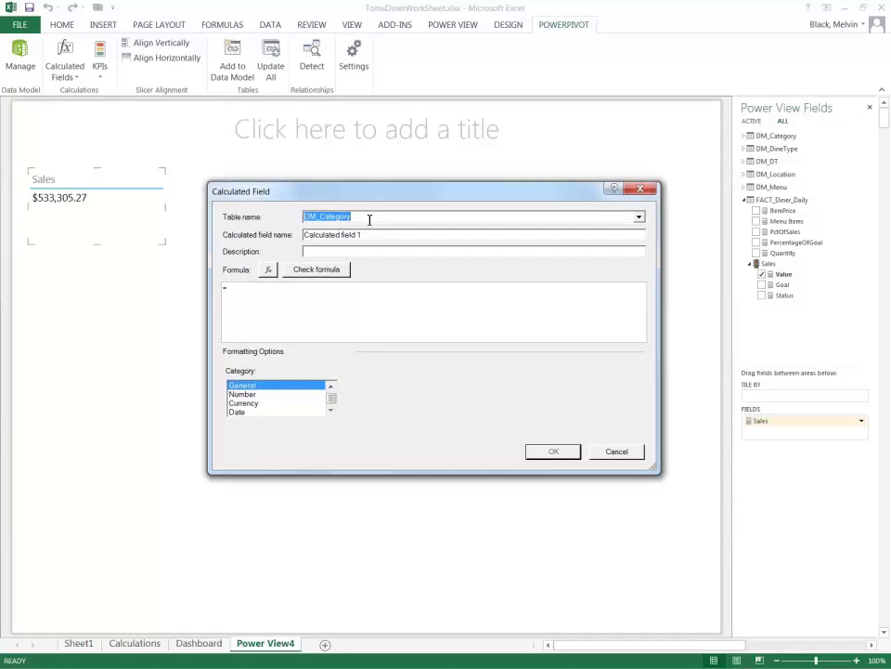
pyautogui.click(639, 217)
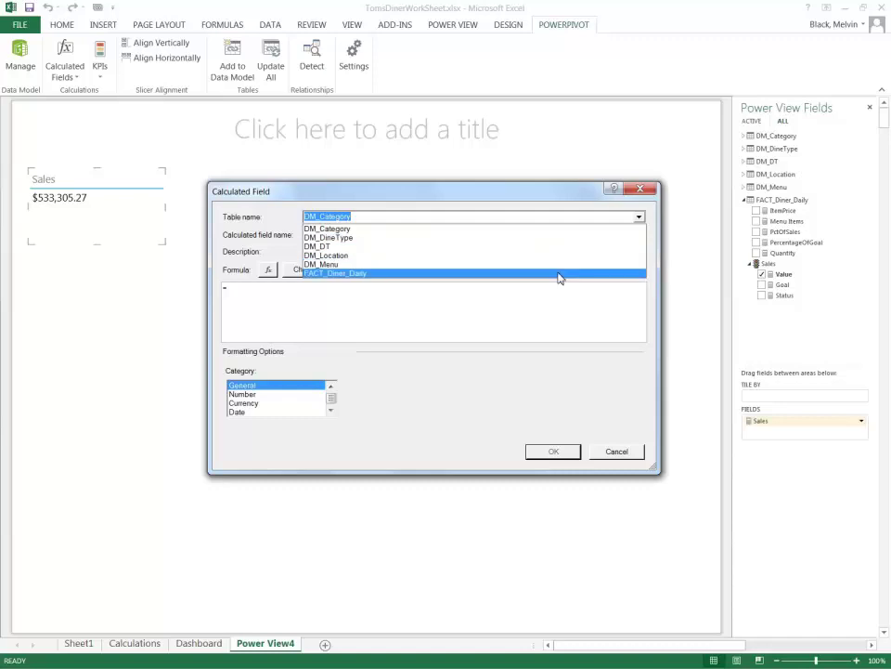
pyautogui.click(560, 278)
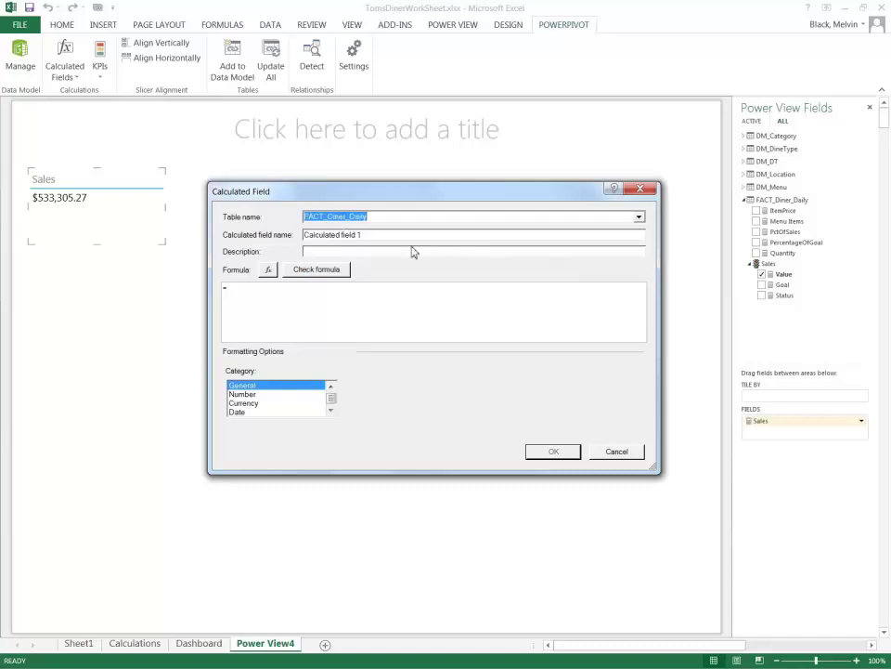
# Name the calculated field "Percentage Of Sales" and give it the description "This is a test"
pyautogui.click(380, 235)
pyautogui.tripleClick(344, 235)
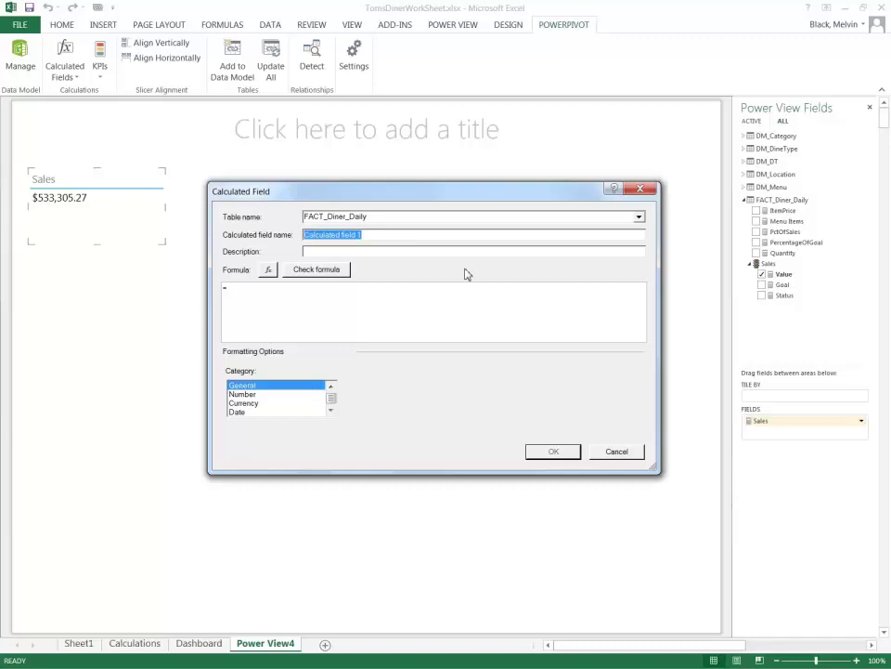
pyautogui.write('P')
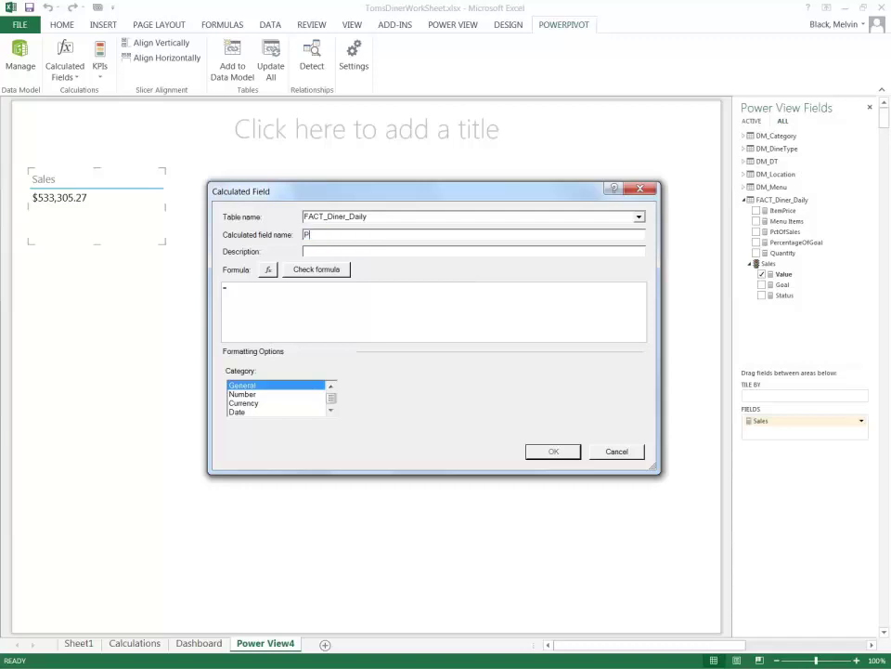
pyautogui.write('ercentage Of Sales')
pyautogui.click(414, 252)
pyautogui.write('The')
pyautogui.press('BackSpace')
pyautogui.write('is is a test')
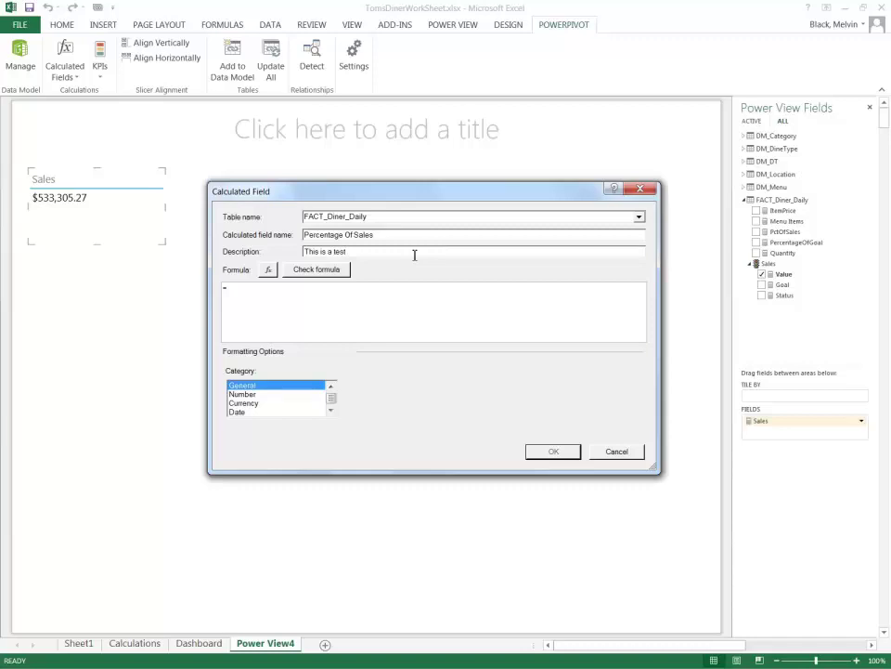
# Begin the calculated field's formula with =SUM(FACT_Diner_Daily[TotalSales])
pyautogui.click(300, 296)
pyautogui.write('SUM(')
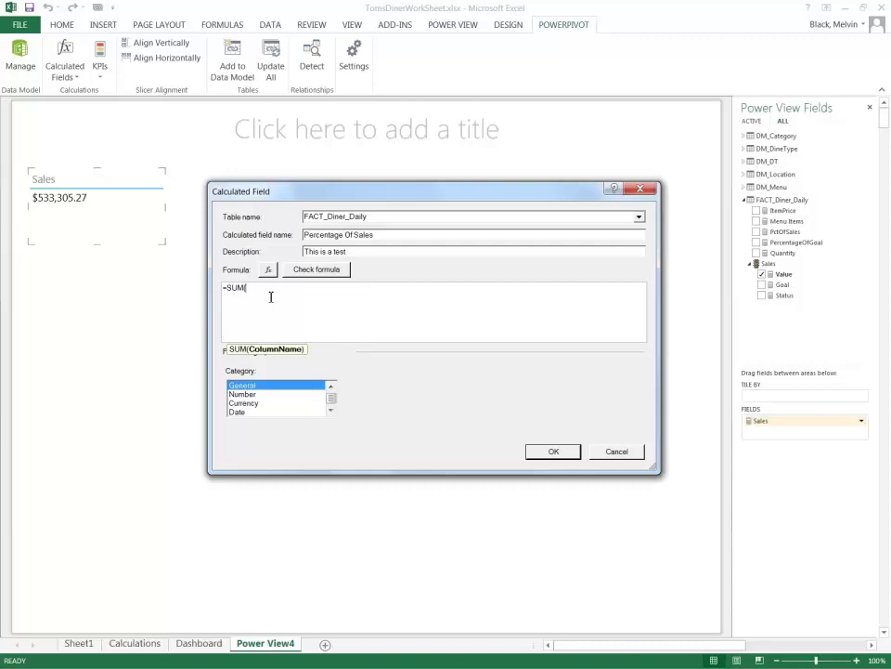
pyautogui.write('F')
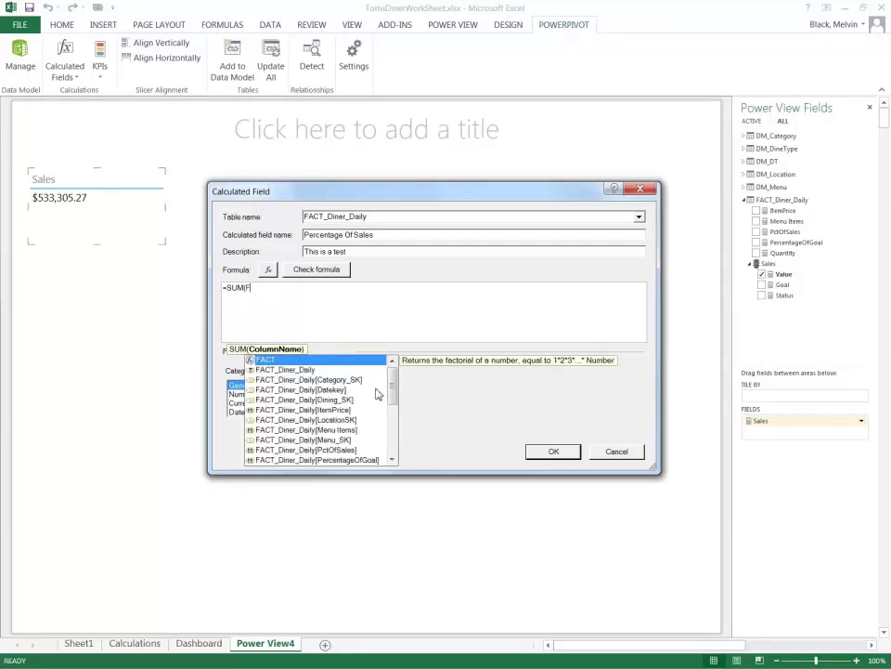
pyautogui.moveTo(390, 392); pyautogui.dragTo(388, 415)
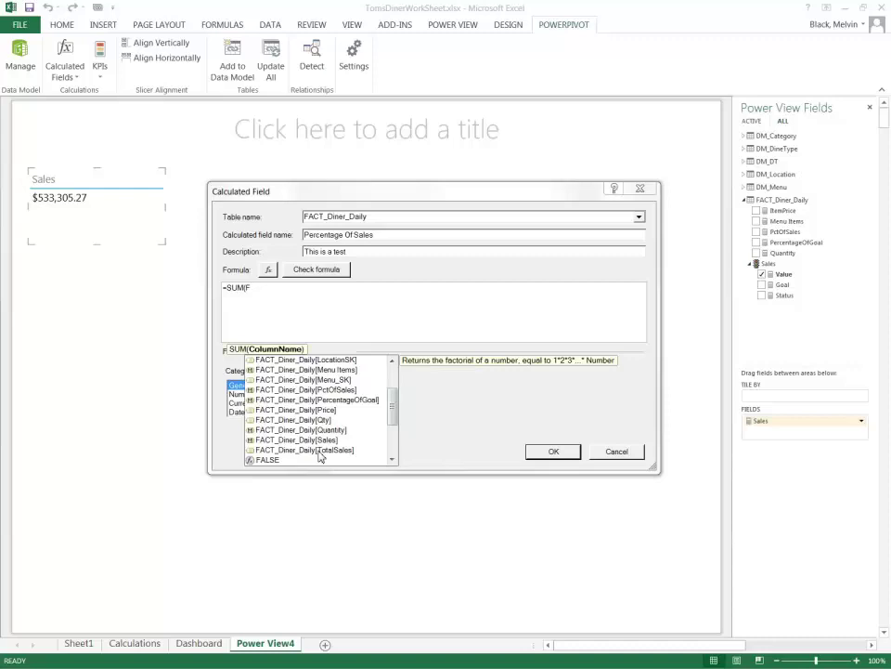
pyautogui.click(319, 452)
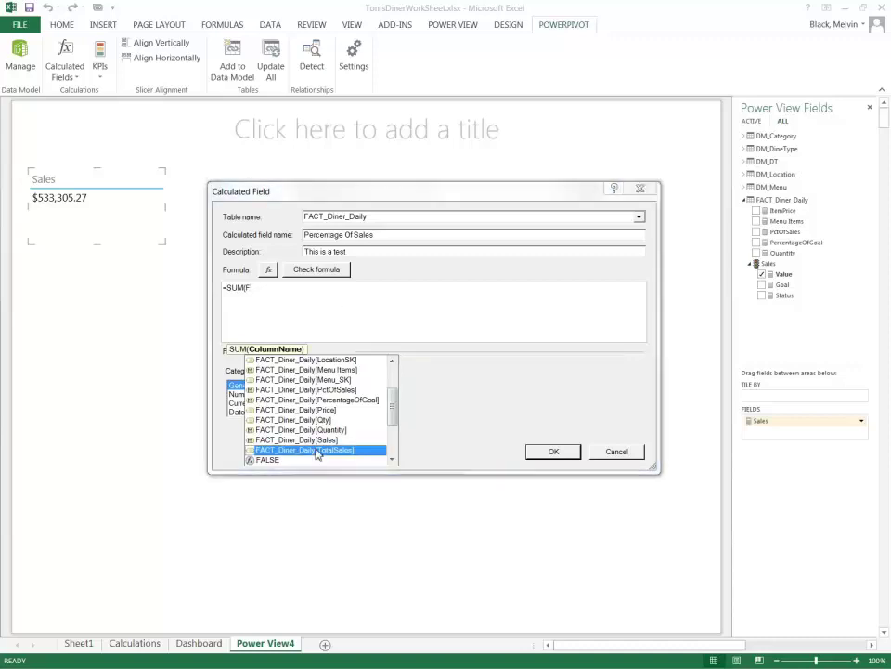
pyautogui.doubleClick(317, 451)
pyautogui.write(')')
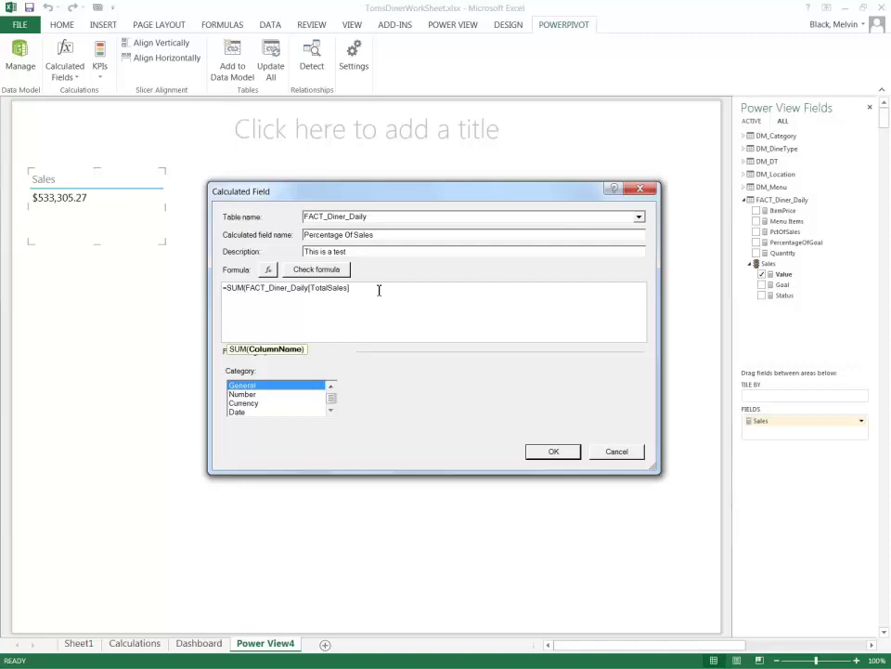
pyautogui.write(')')
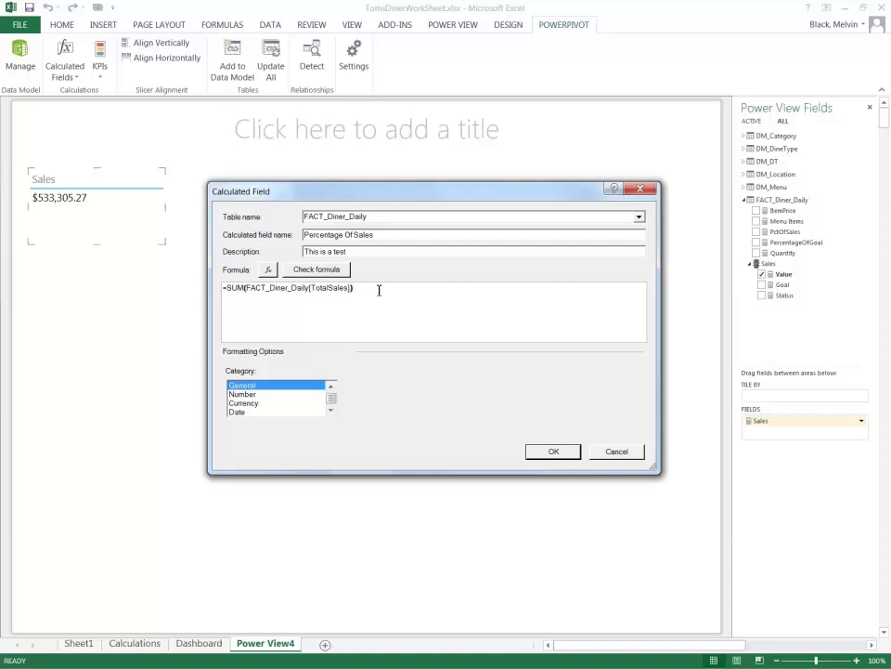
# Divide the sum by a CALCULATE function whose expression is SUM(FACT_Diner_Daily[TotalSales])
pyautogui.write('/C')
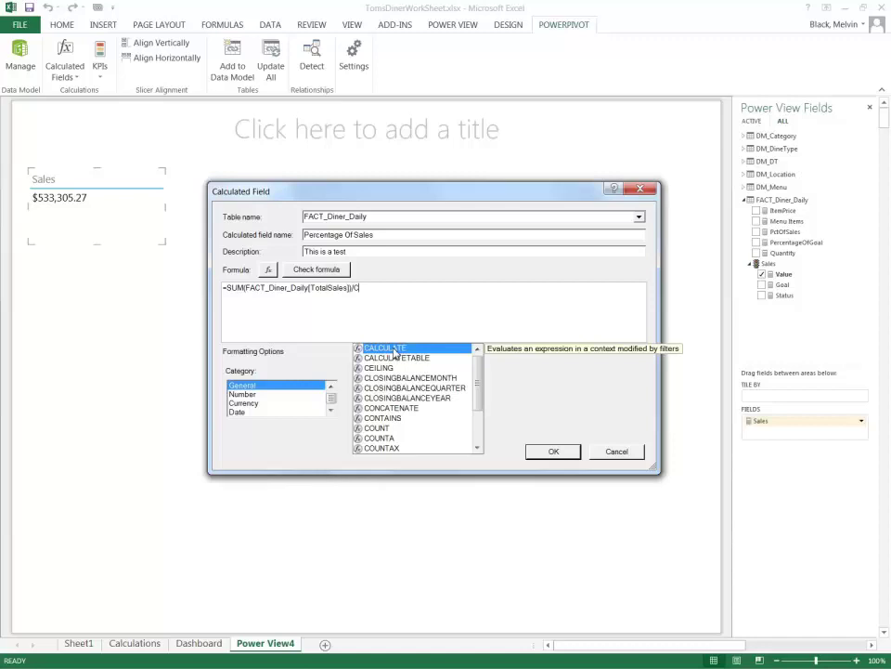
pyautogui.press('Tab')
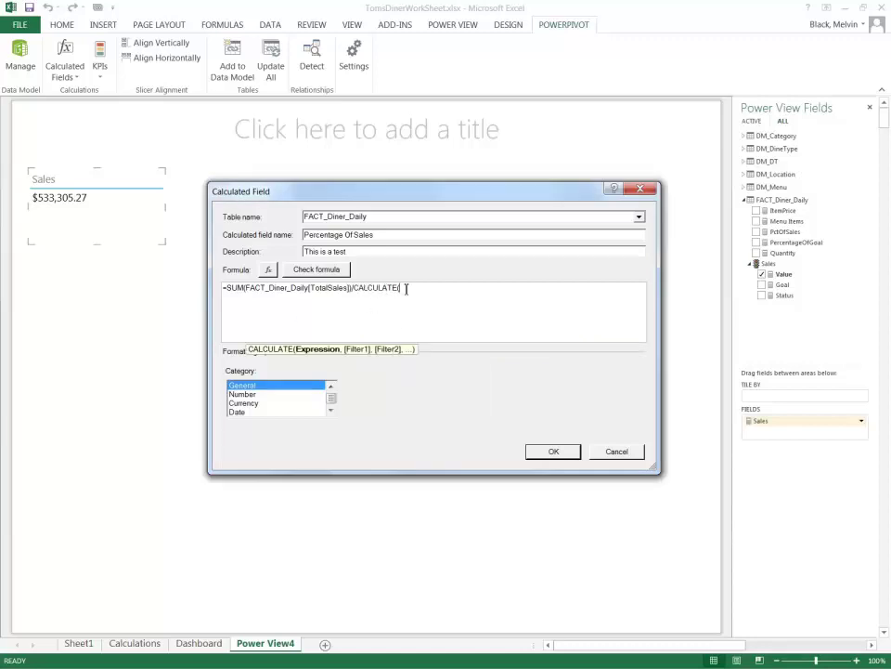
pyautogui.write('SUM')
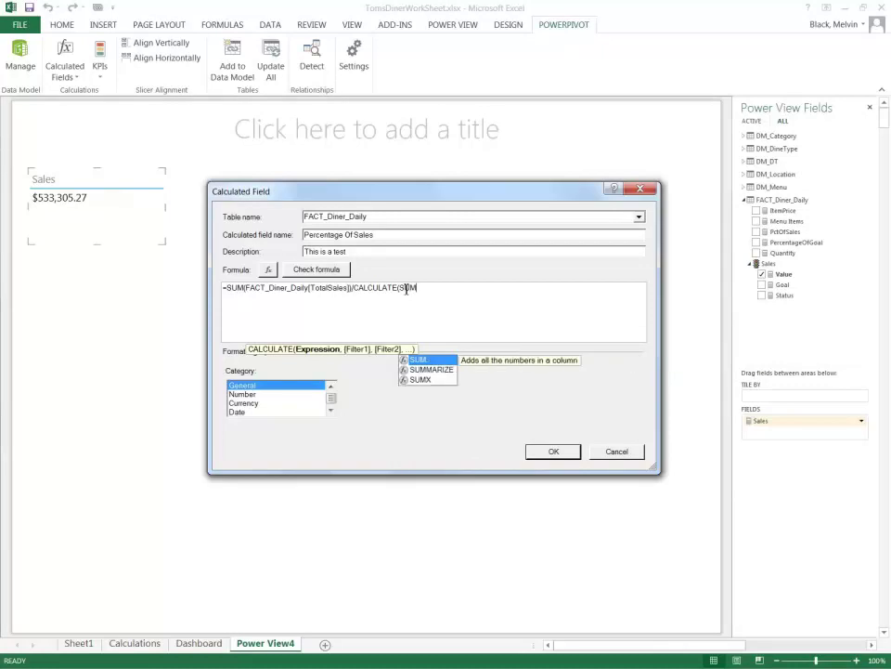
pyautogui.write('(')
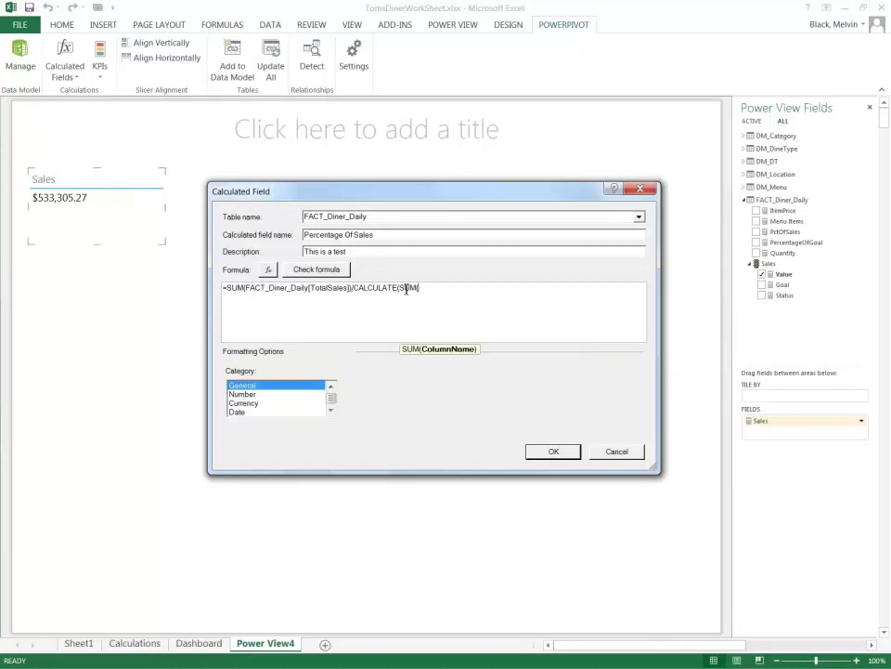
pyautogui.write('F')
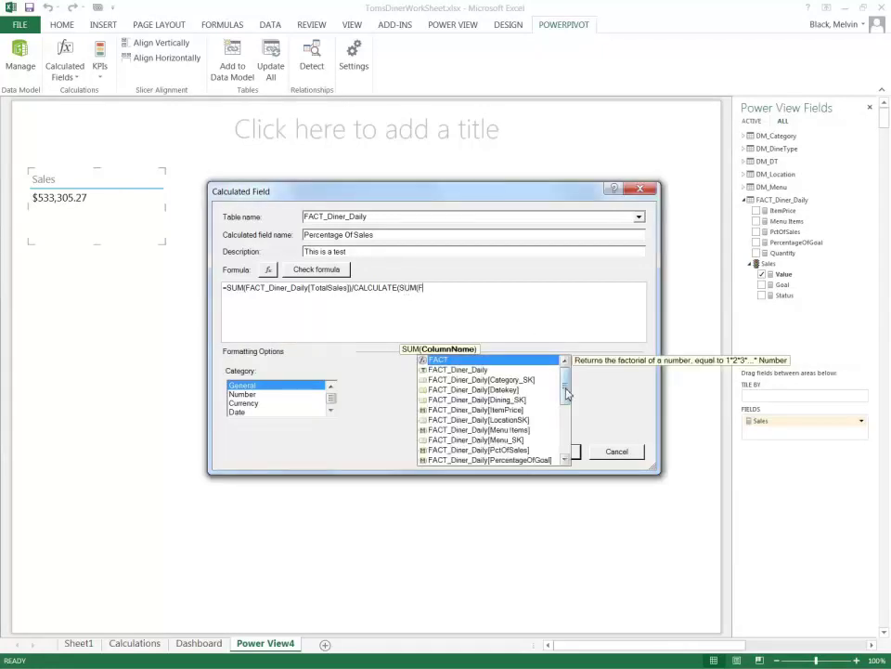
pyautogui.scroll(-2, 525, 418)
pyautogui.doubleClick(501, 440)
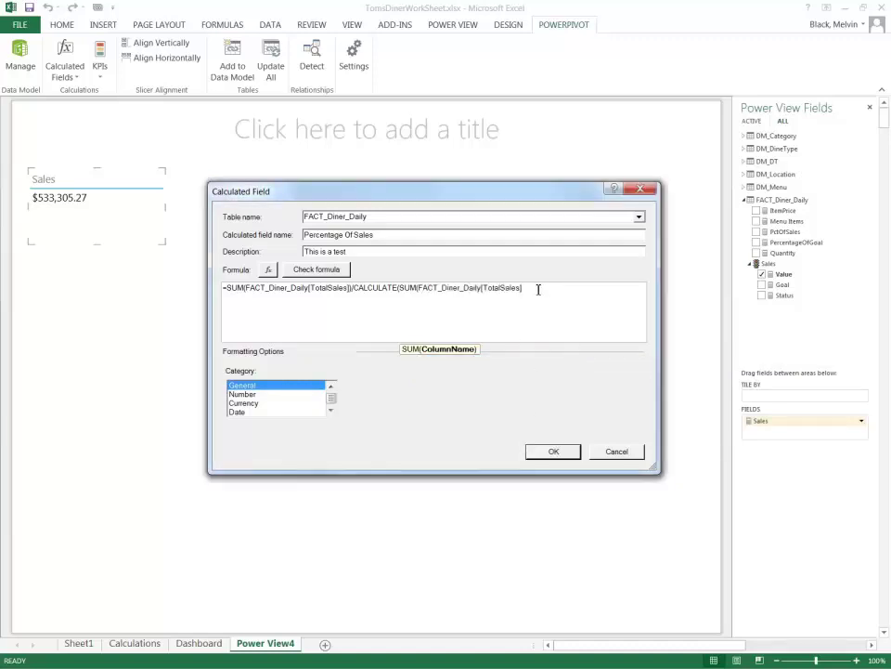
pyautogui.write(')')
pyautogui.write(')')
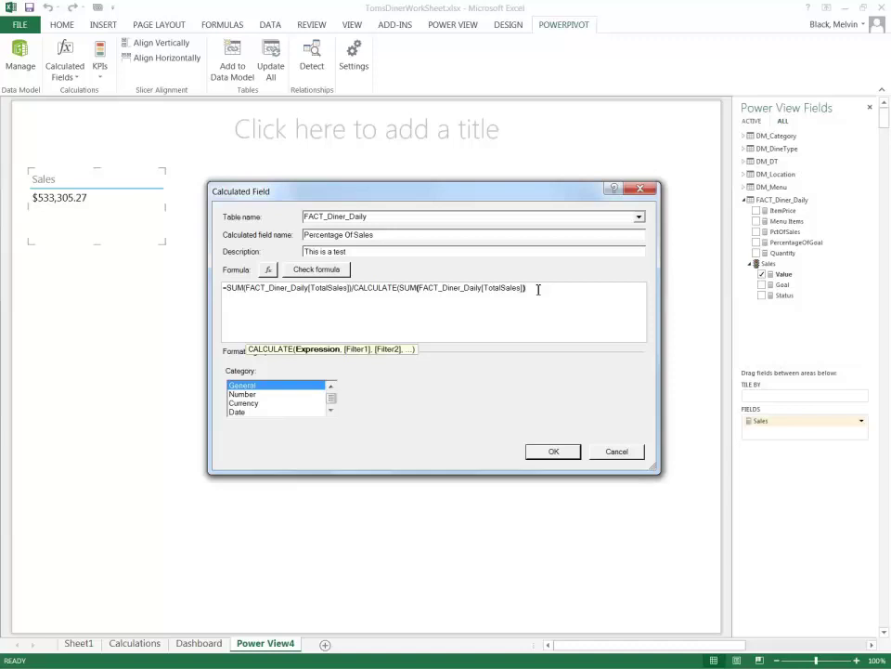
# Complete CALCULATE with ALLSELECTED() as its filter argument and check the formula for errors
pyautogui.write(',')
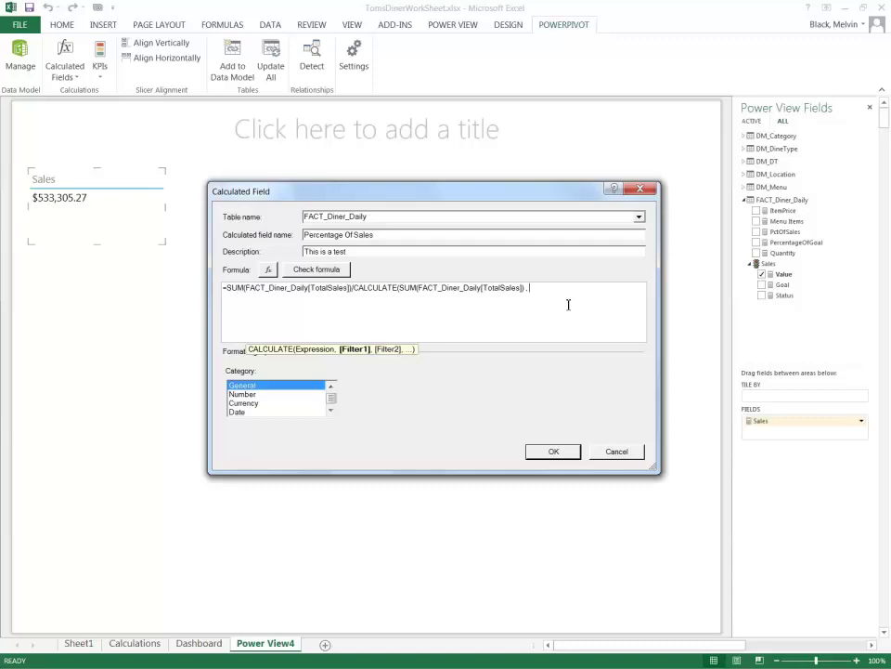
pyautogui.write('All')
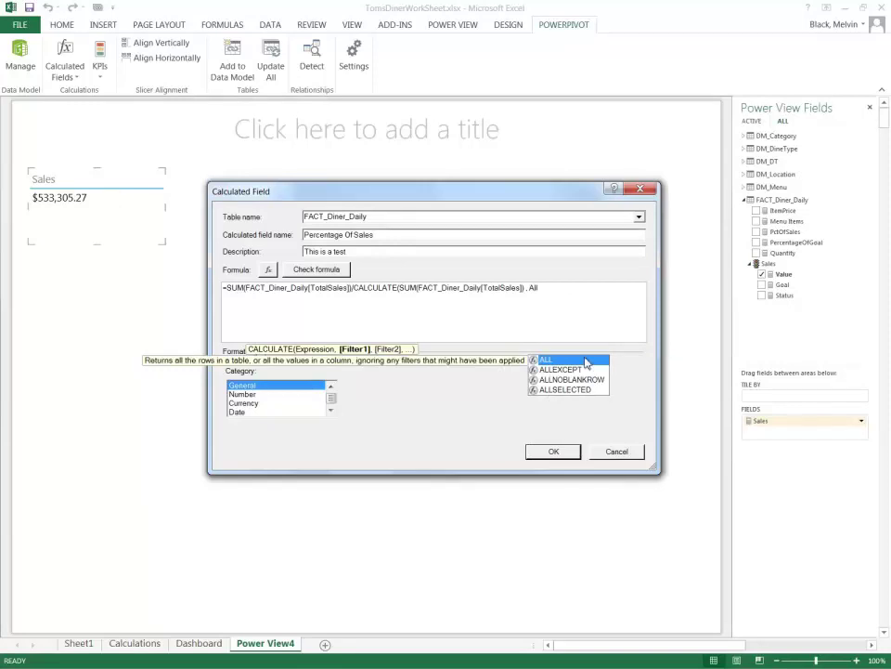
pyautogui.doubleClick(575, 390)
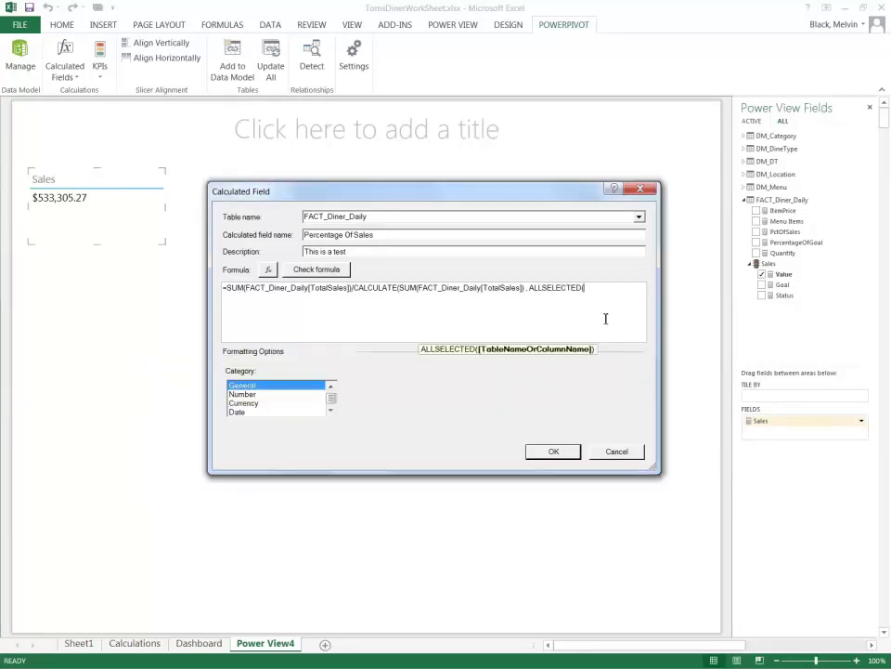
pyautogui.write(')')
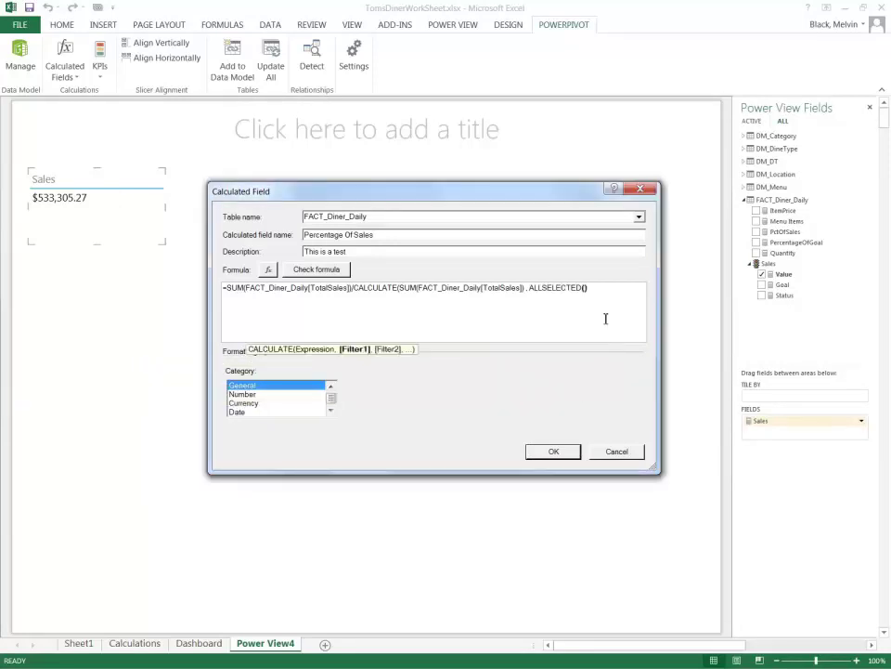
pyautogui.write(')')
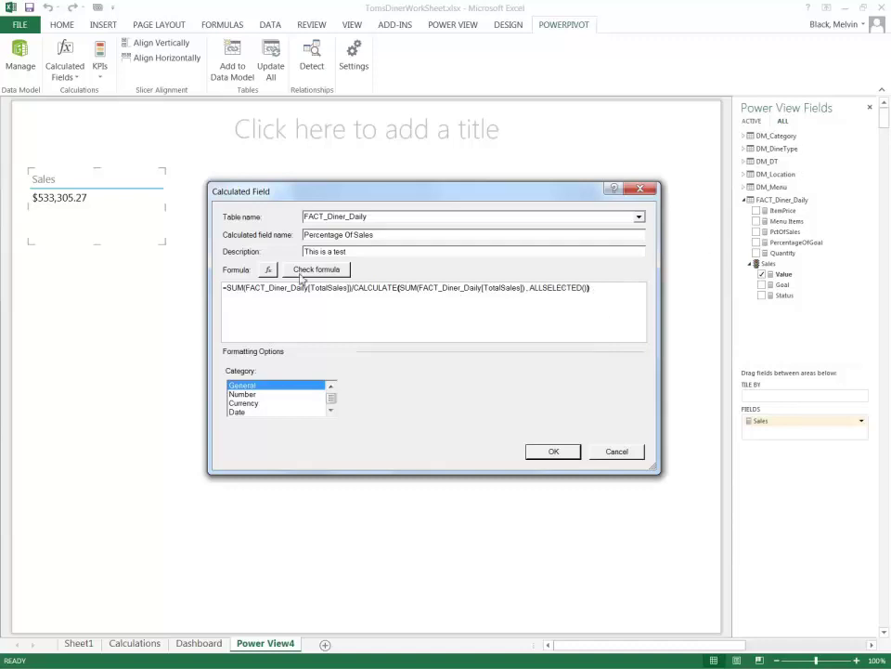
pyautogui.click(312, 270)
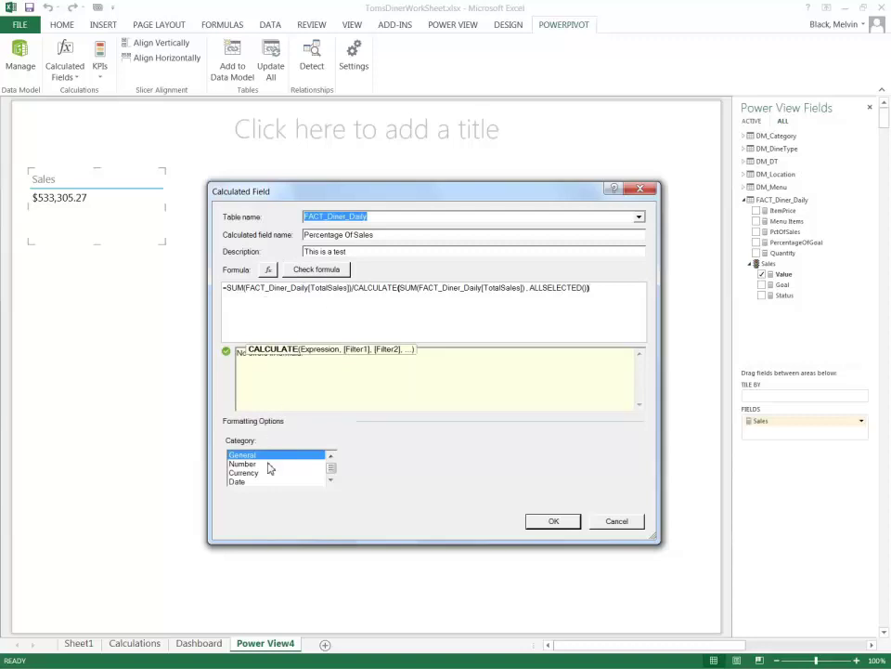
# Format the calculated field as a Number of type Percentage, save it, and apply the data model change to the report
pyautogui.click(268, 465)
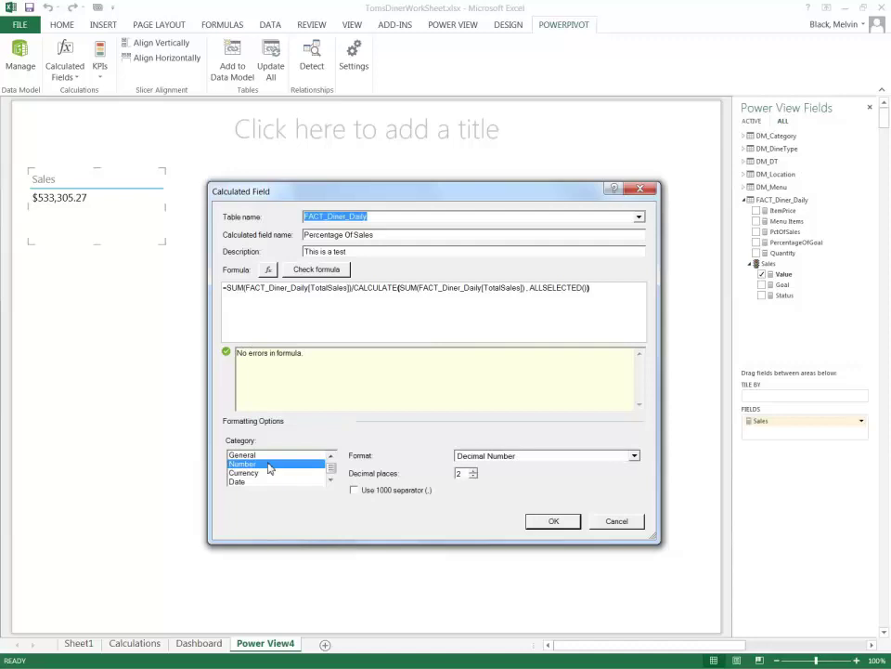
pyautogui.click(634, 456)
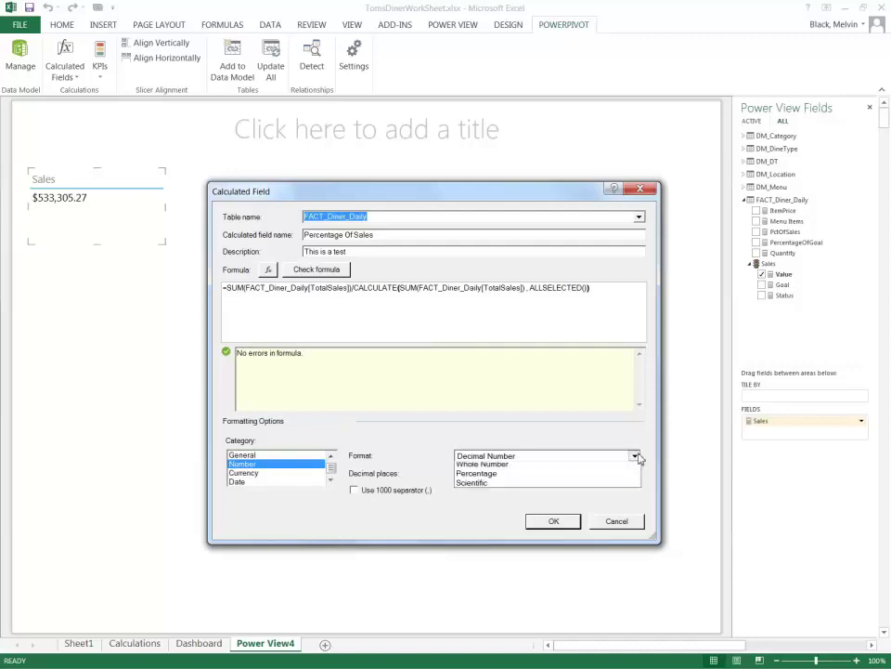
pyautogui.click(591, 488)
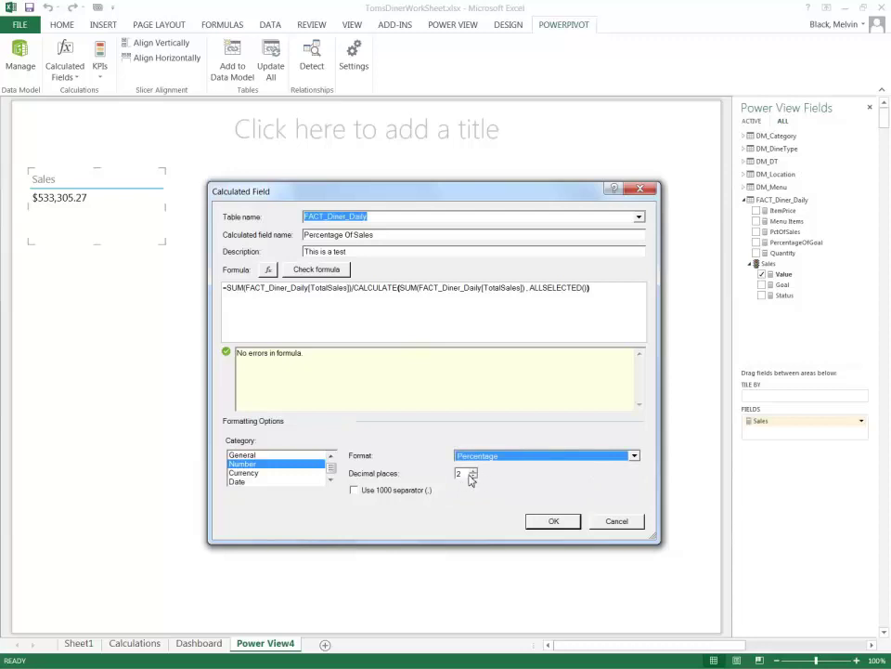
pyautogui.click(550, 521)
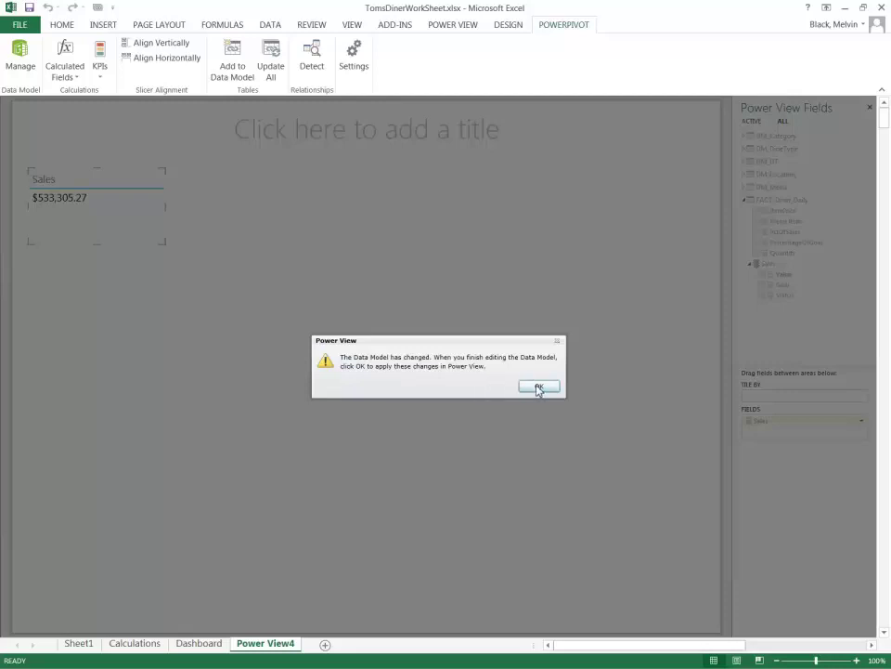
pyautogui.click(539, 388)
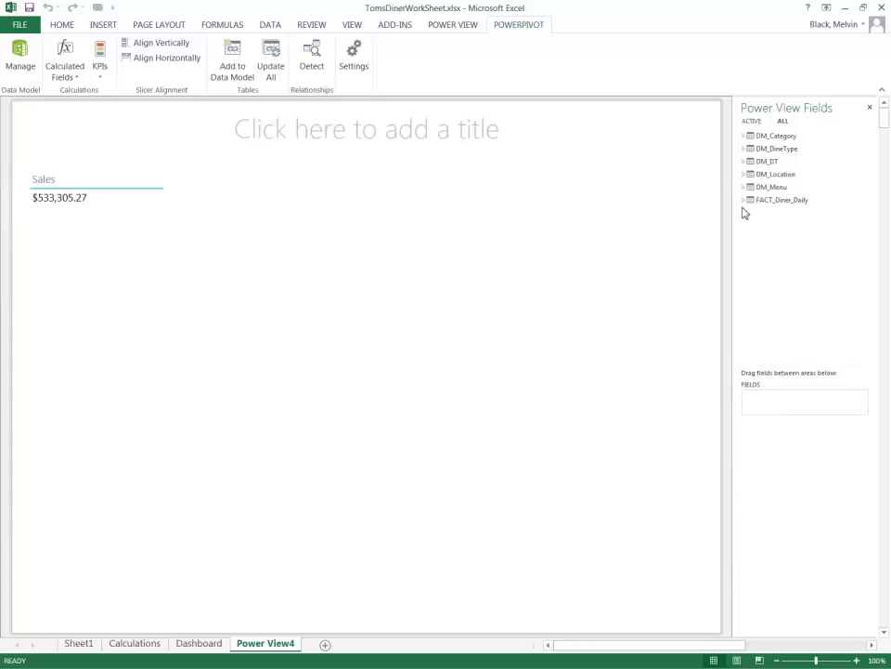
# Add a new table to the report showing the Percentage Of Sales field from FACT_Diner_Daily
pyautogui.click(743, 201)
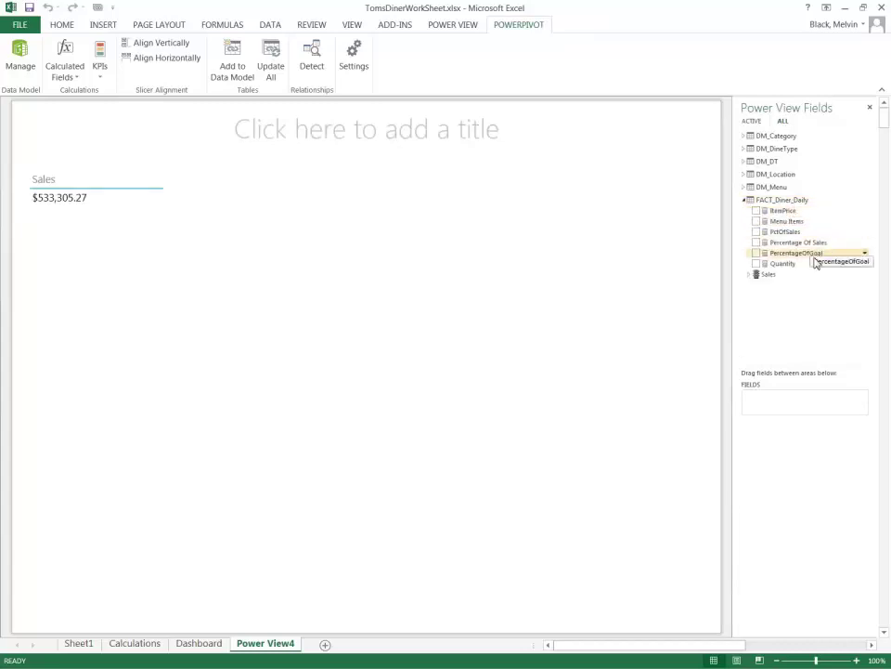
pyautogui.moveTo(800, 244)
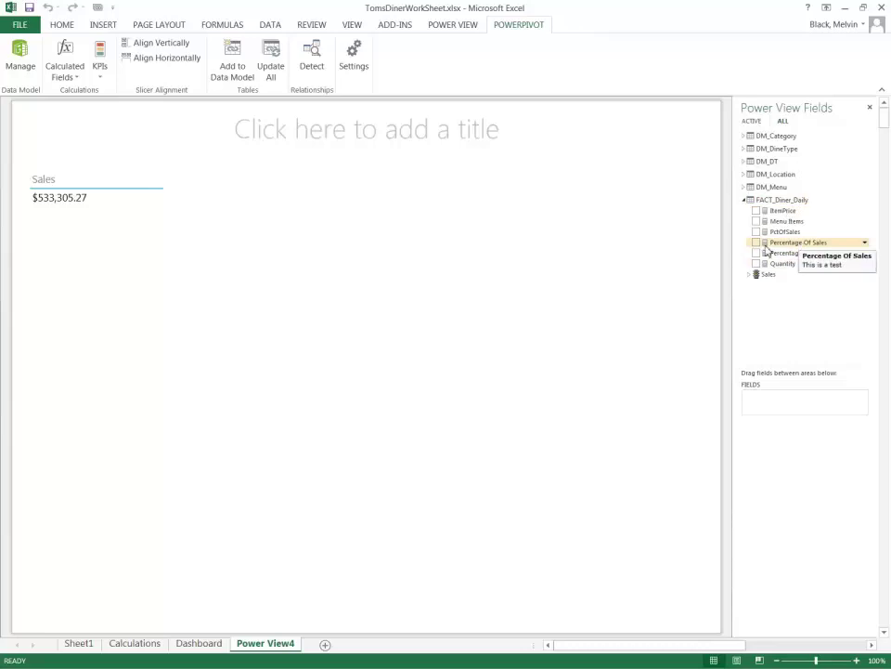
pyautogui.click(757, 243)
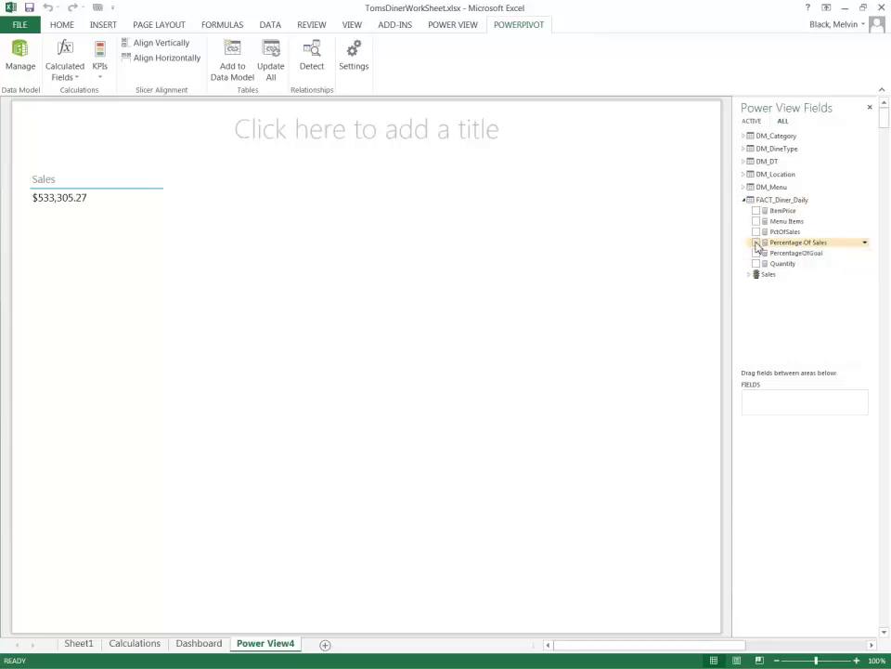
pyautogui.moveTo(297, 228); pyautogui.dragTo(312, 229)
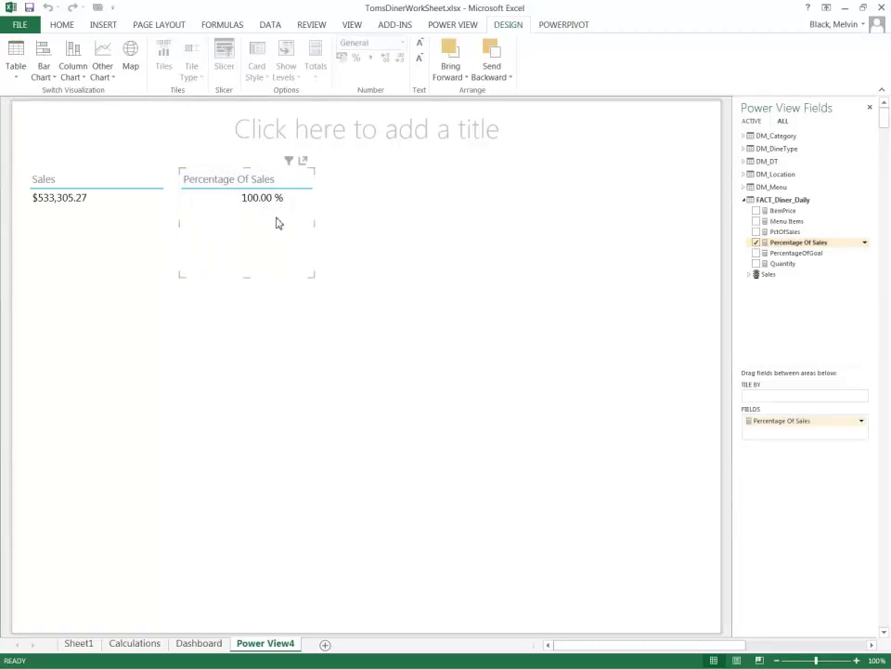
# Add Category from DM_Category to the Percentage Of Sales table and widen the table to fit both columns
pyautogui.click(745, 135)
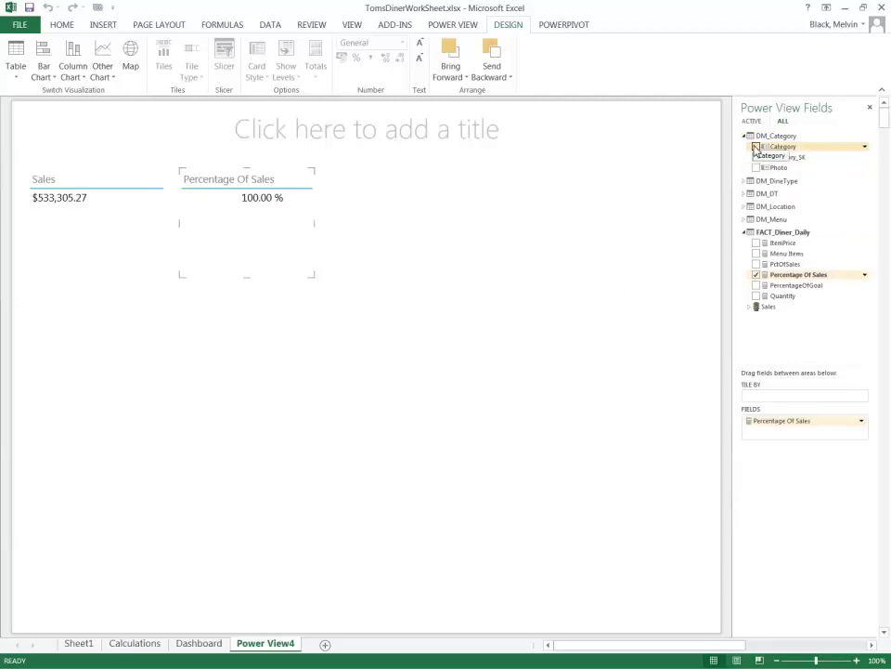
pyautogui.click(756, 147)
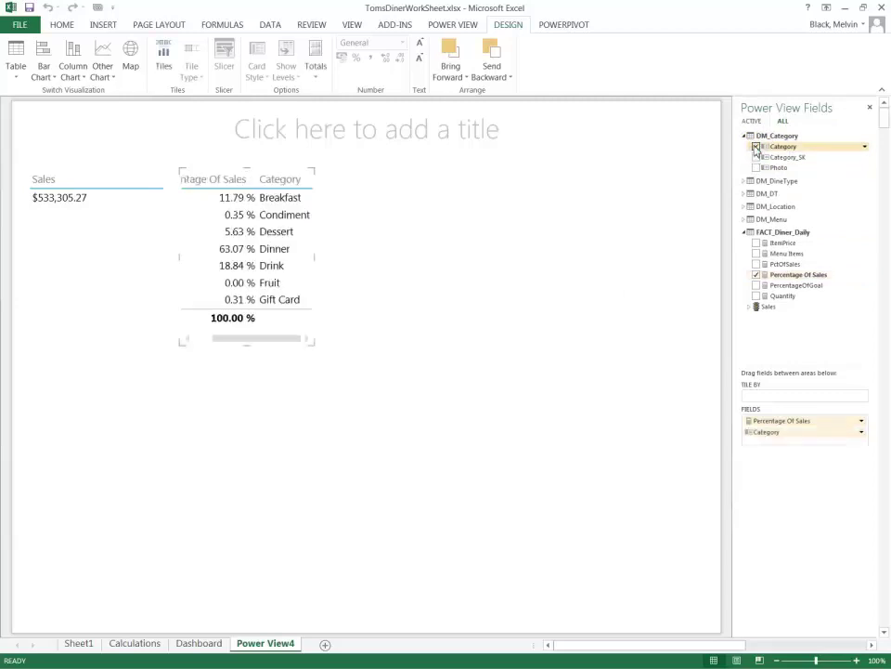
pyautogui.moveTo(315, 256); pyautogui.dragTo(357, 255)
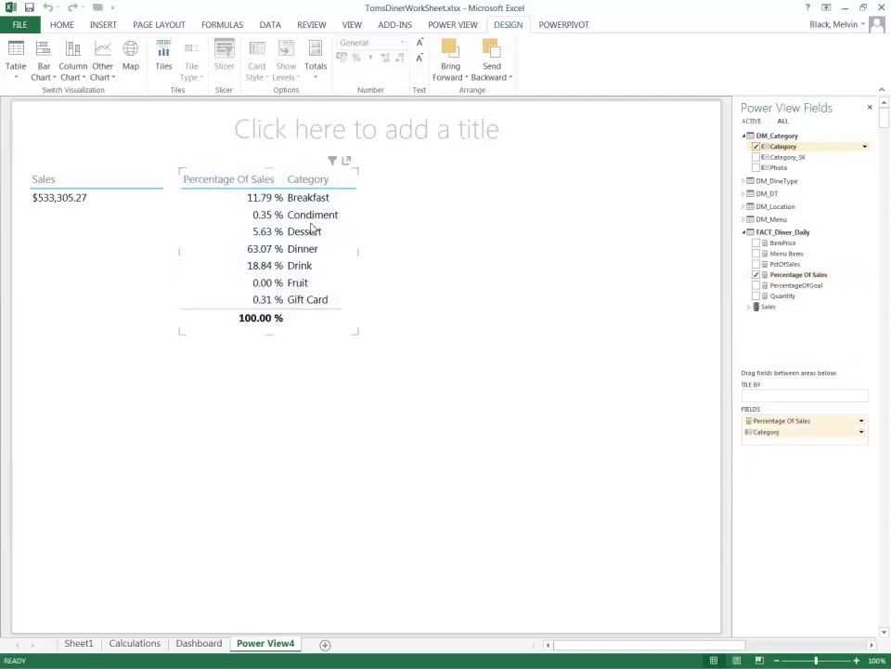
pyautogui.doubleClick(258, 183)
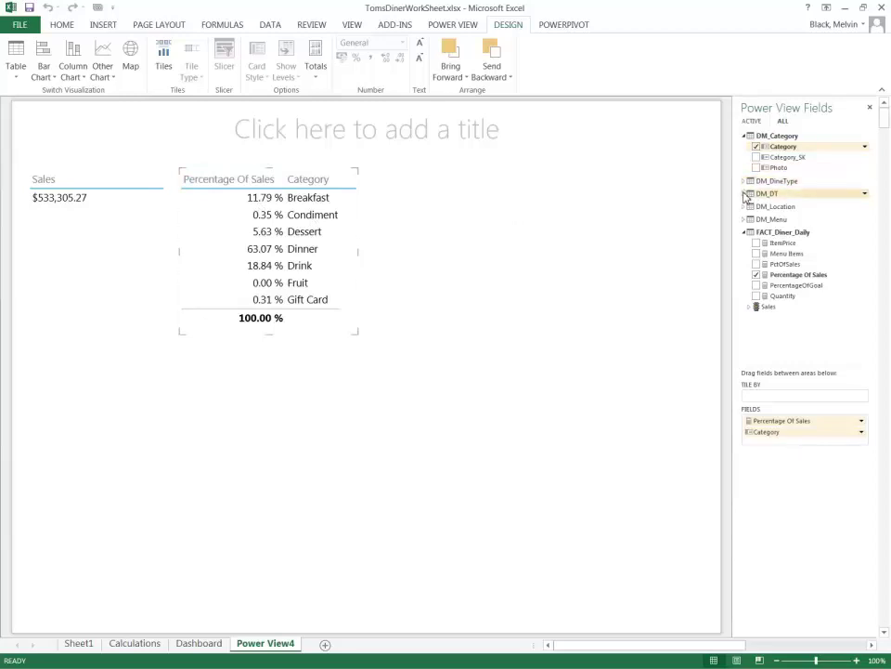
# Add the Address field from DM_Location to the table as a breakdown alongside Category
pyautogui.click(744, 182)
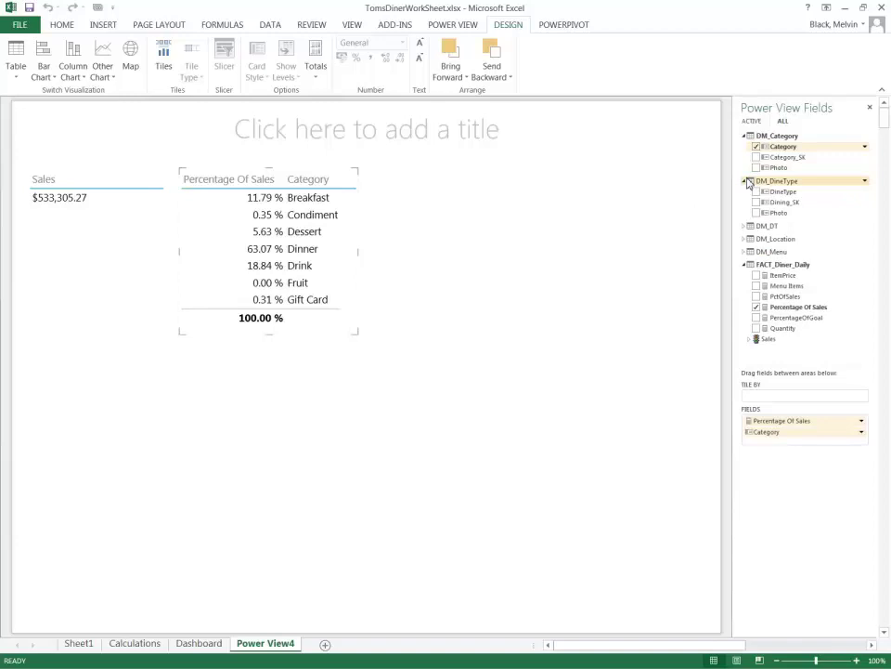
pyautogui.click(745, 240)
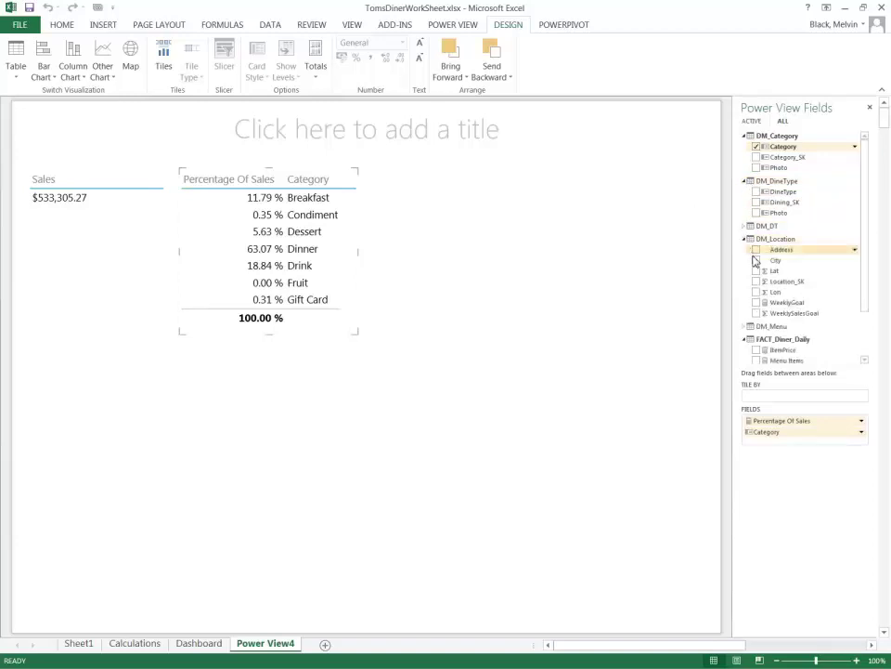
pyautogui.click(757, 250)
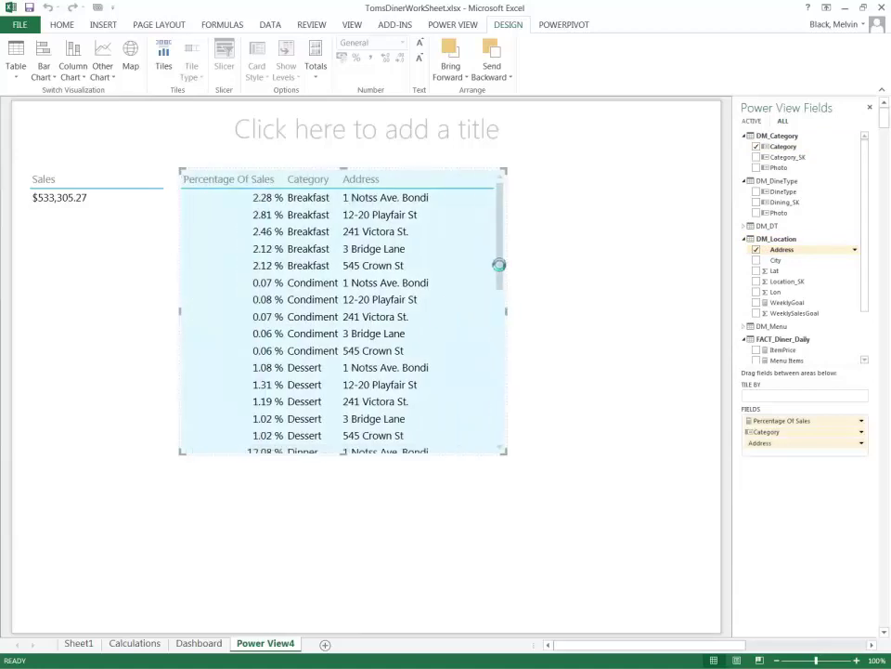
pyautogui.moveTo(502, 275); pyautogui.dragTo(484, 247)
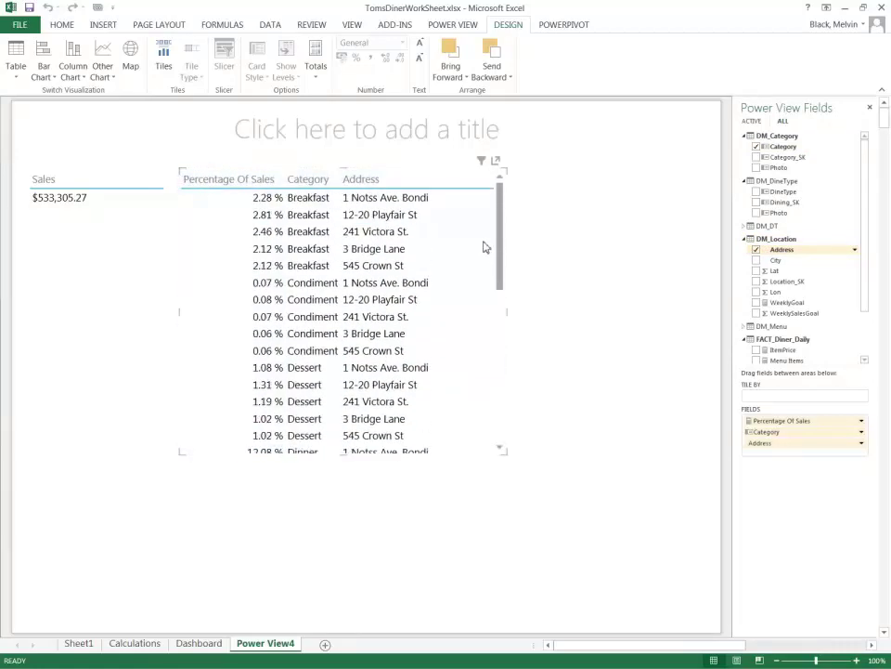
pyautogui.click(250, 197)
pyautogui.moveTo(497, 289); pyautogui.dragTo(493, 264)
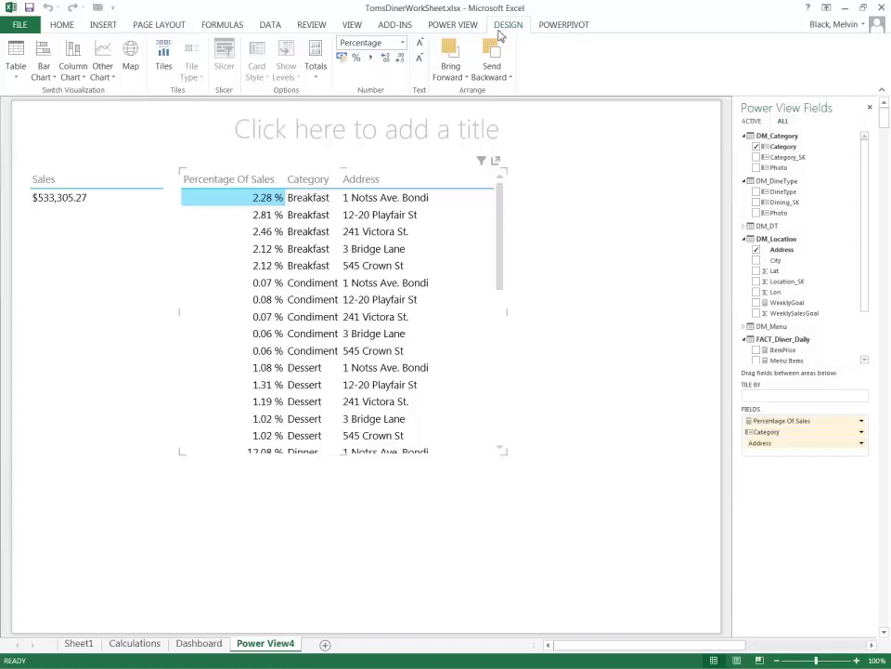
# Examine the Percentage Of Sales and PercentageOfGoal calculated fields of FACT_Diner_Daily in an enlarged PowerPivot window, and close it
pyautogui.click(561, 25)
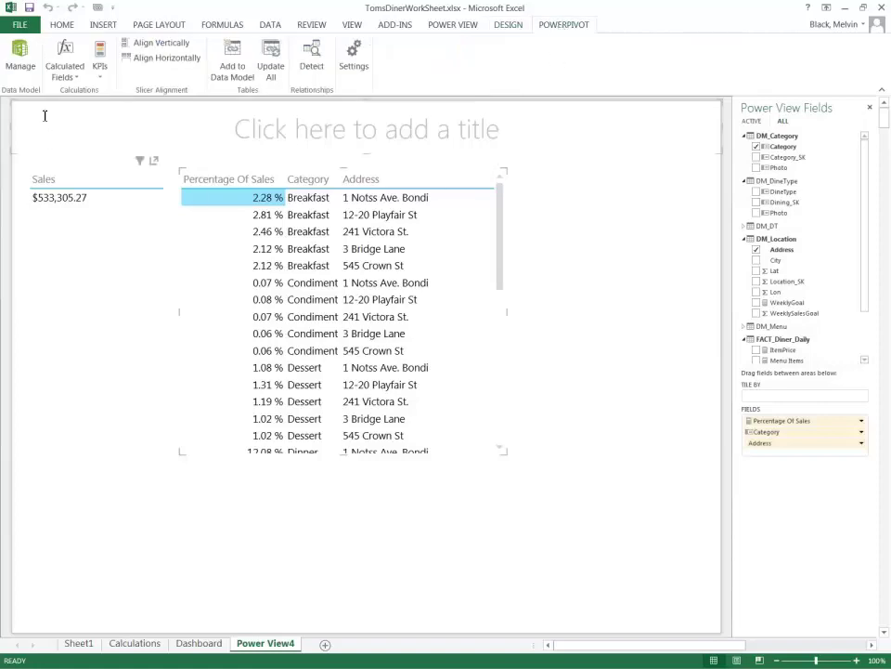
pyautogui.click(30, 73)
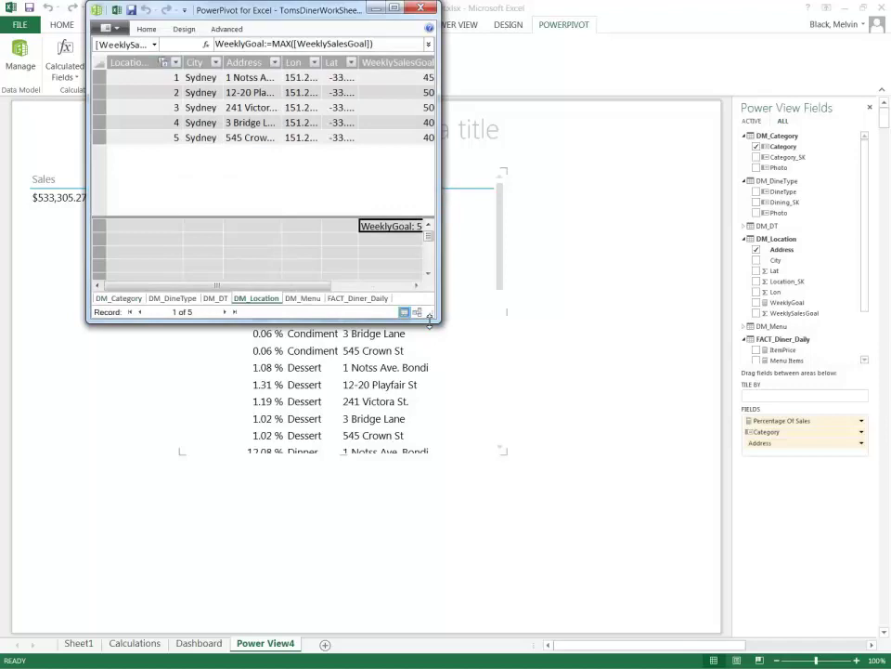
pyautogui.moveTo(437, 318); pyautogui.dragTo(637, 610)
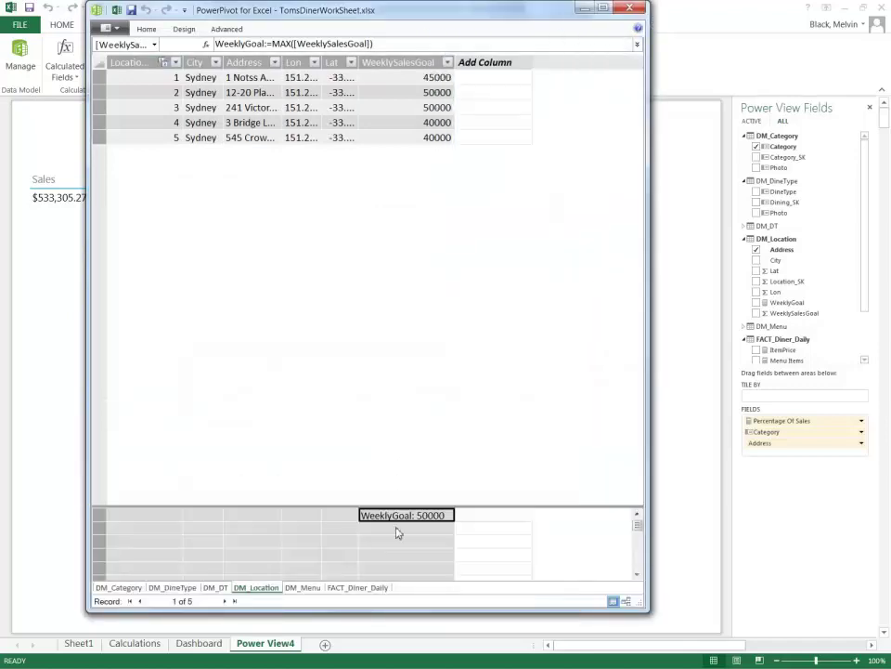
pyautogui.click(356, 588)
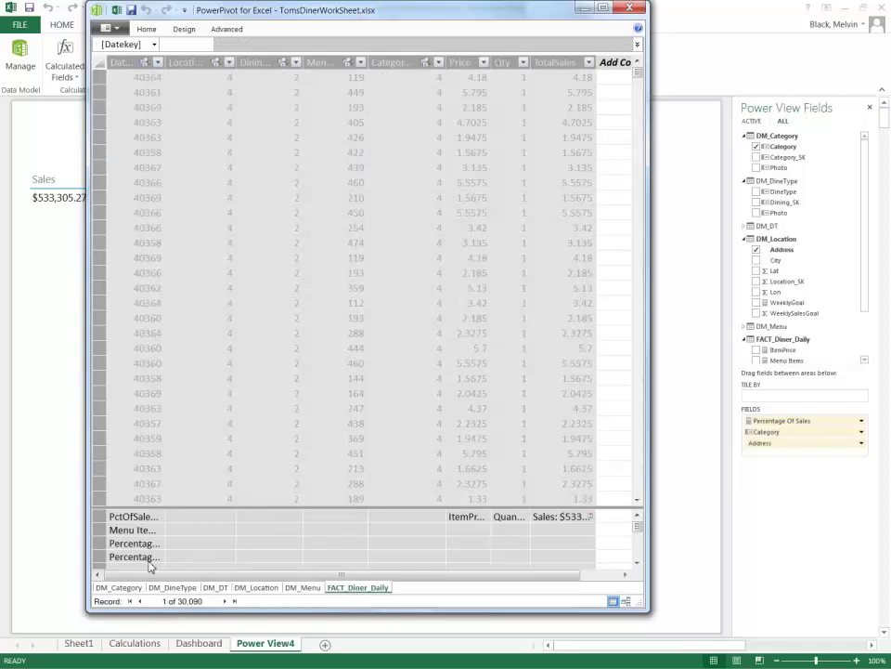
pyautogui.click(139, 556)
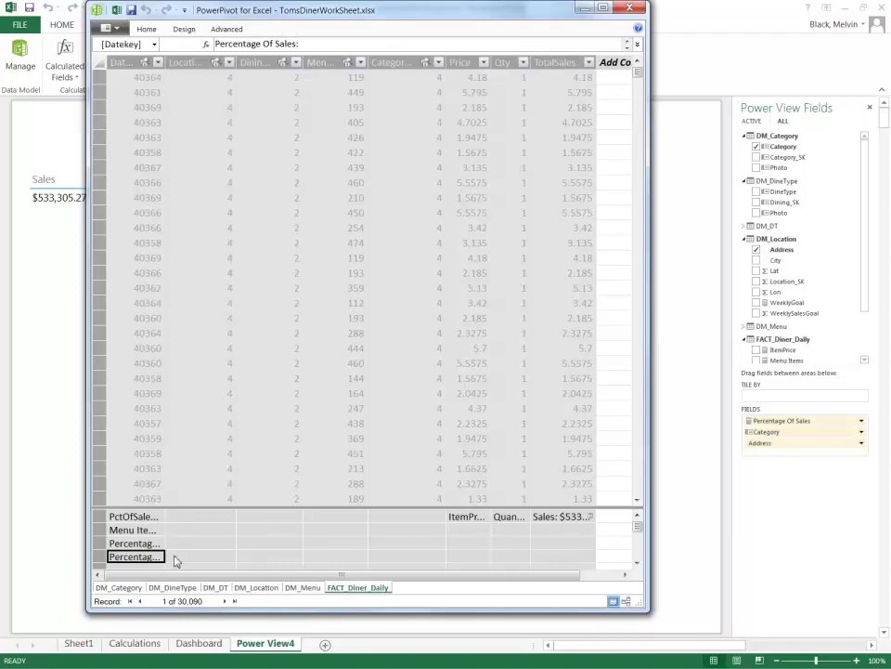
pyautogui.click(139, 543)
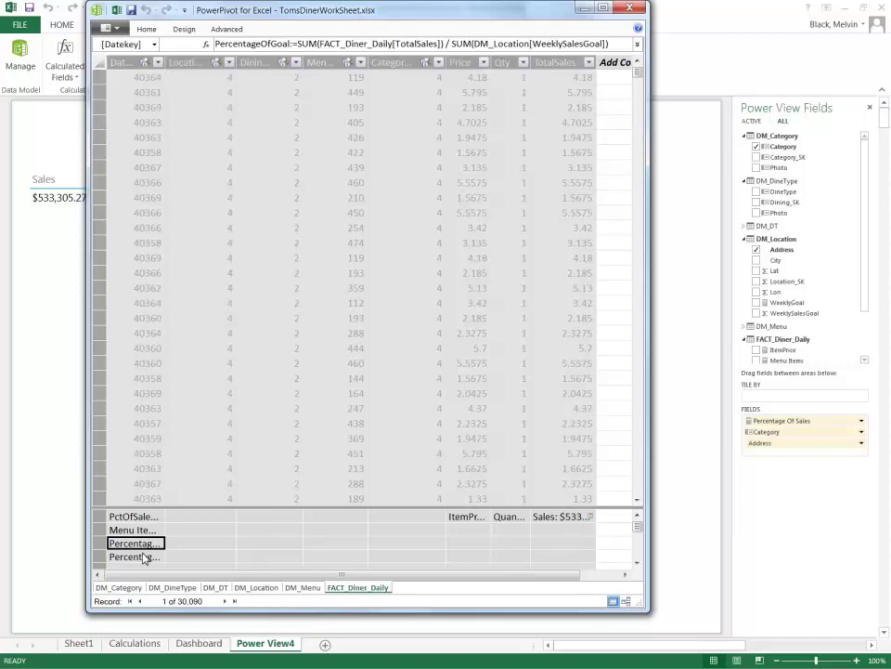
pyautogui.click(140, 557)
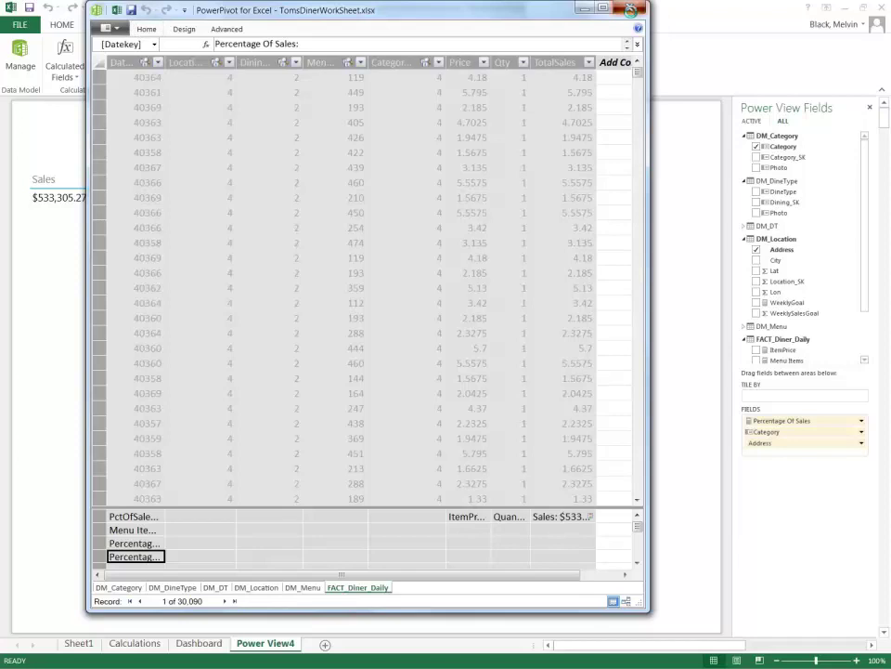
pyautogui.click(631, 9)
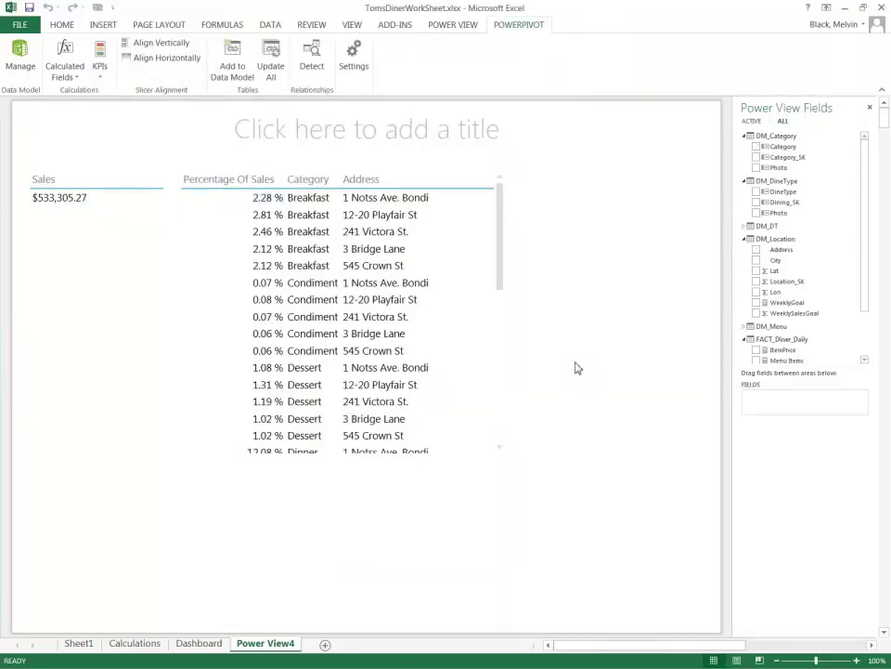
# Widen the Percentage Of Sales table to leave free space beside the Address column
pyautogui.moveTo(503, 308); pyautogui.dragTo(555, 308)
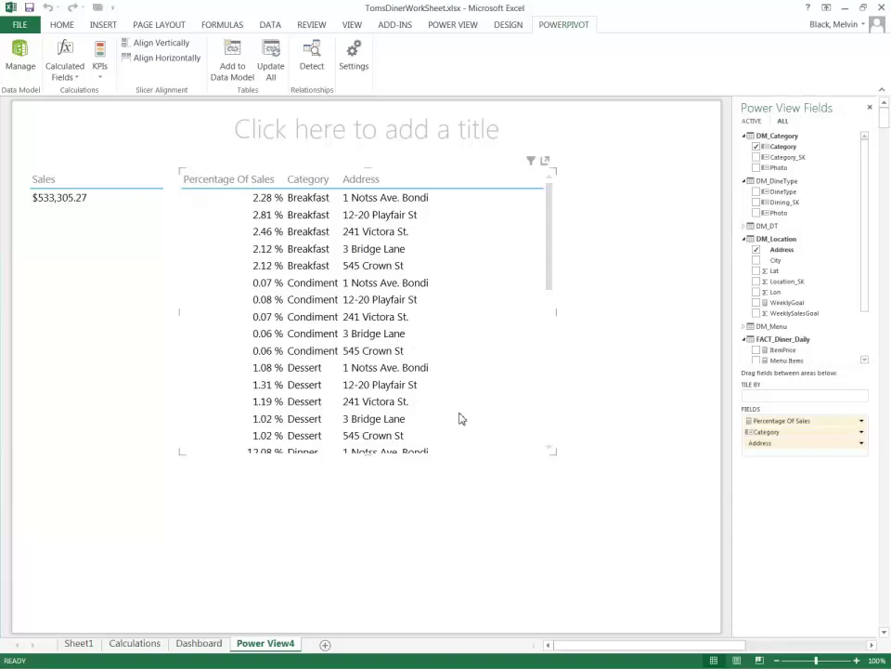
pyautogui.click(864, 360)
pyautogui.click(865, 360)
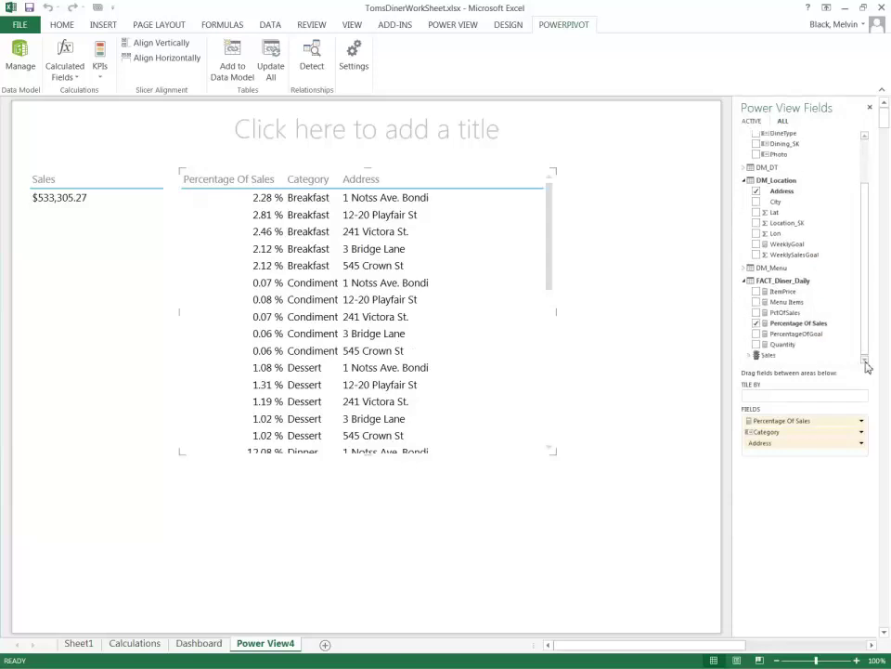